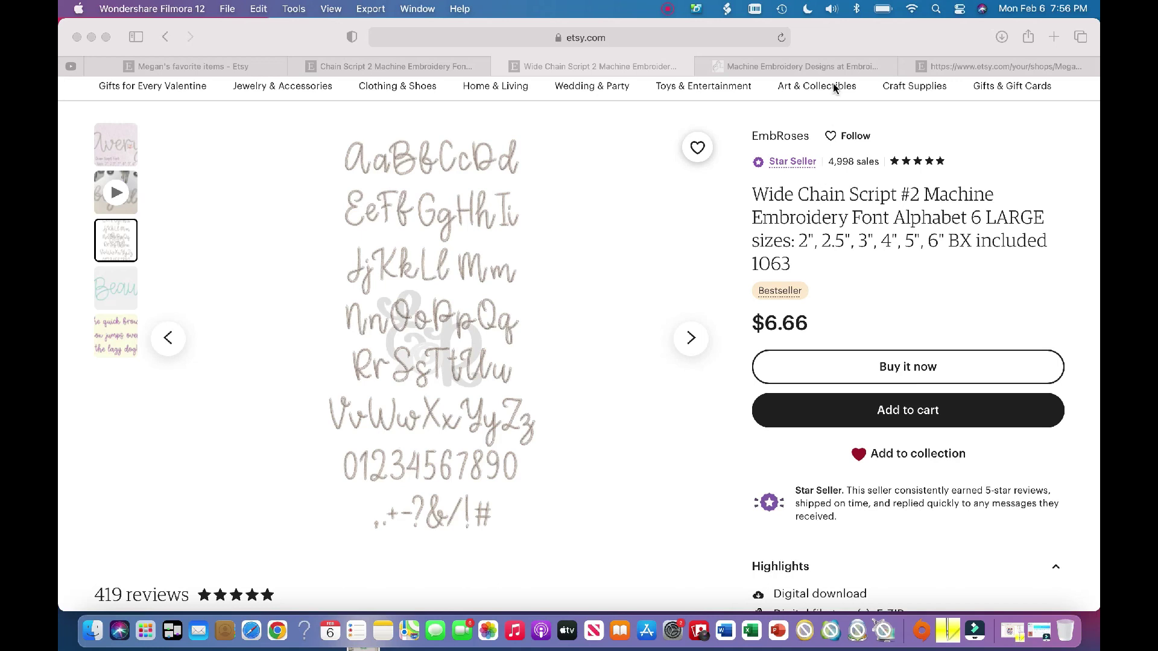
- Bring forward the Etsy listing for the $6.66 Wide Chain Script #2 font and look it over
click(842, 43)
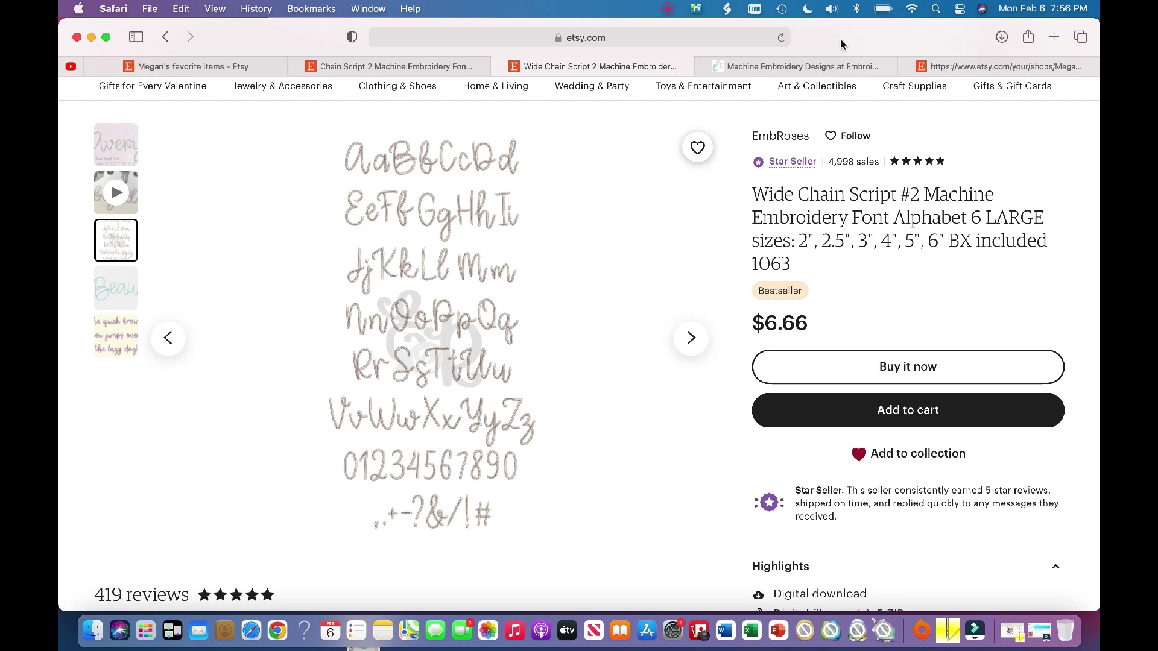
scroll(605, 380, up, 2)
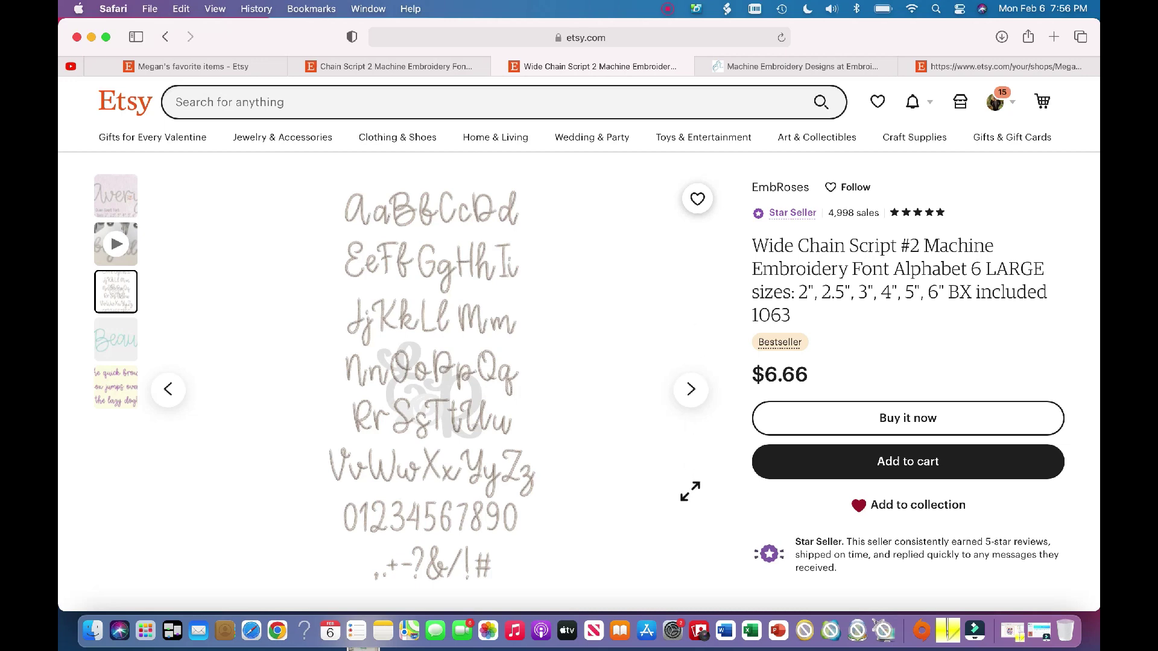
scroll(687, 486, down, 5)
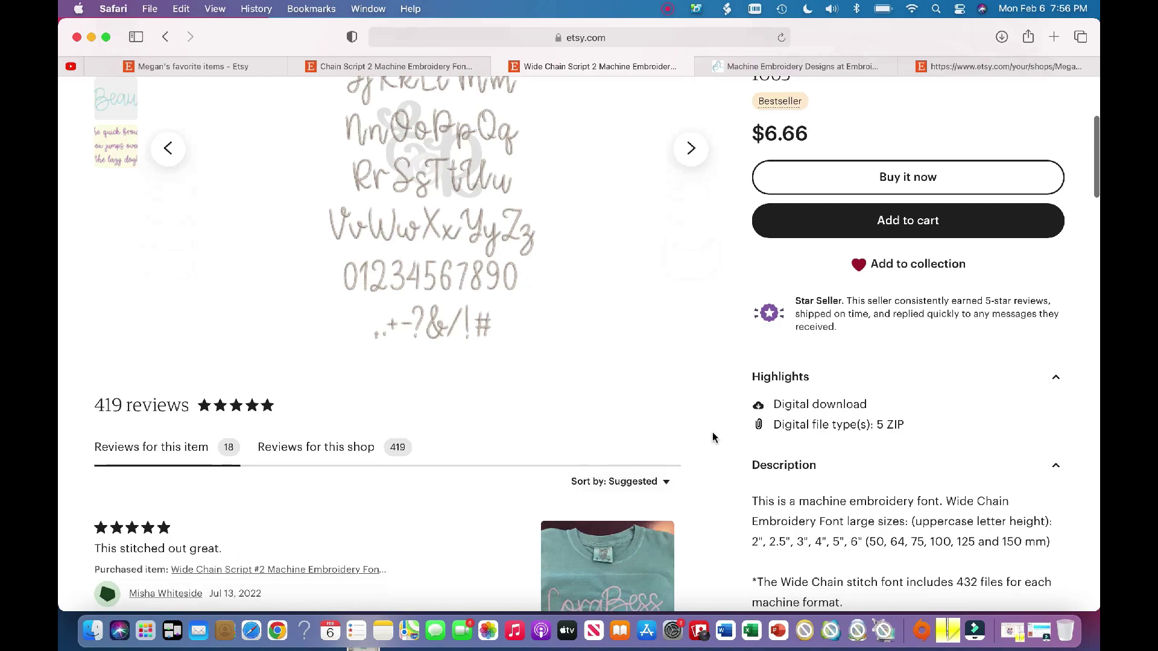
scroll(713, 434, up, 5)
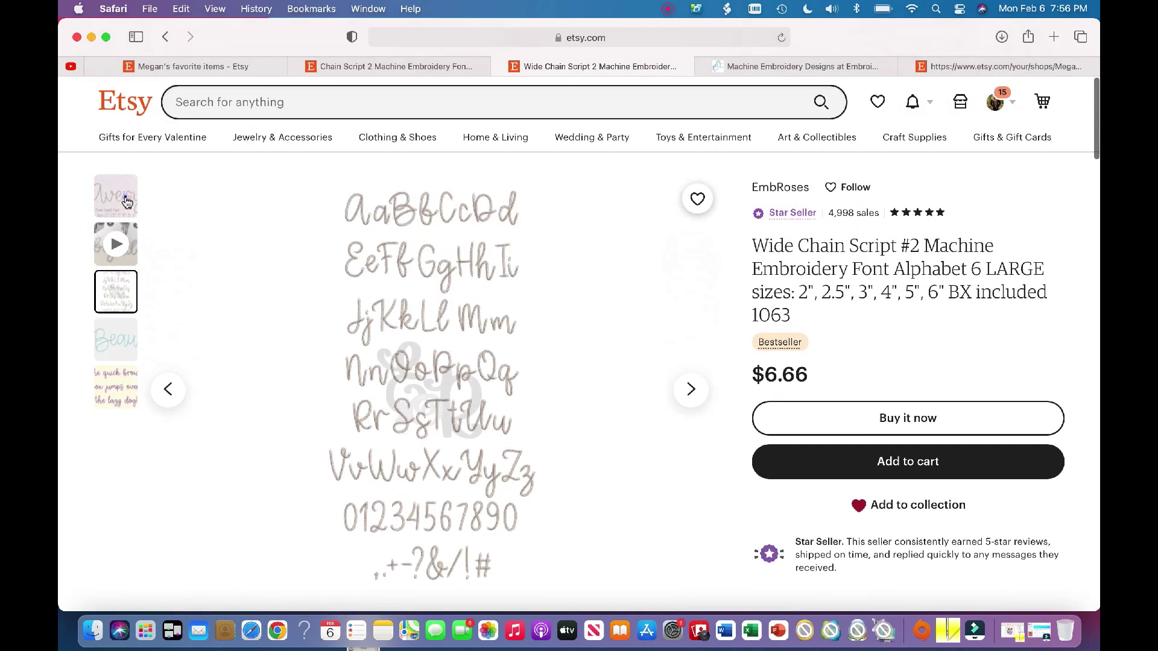
- Show the stitched Avery sample photo and review the listing details
click(123, 198)
scroll(496, 389, down, 2)
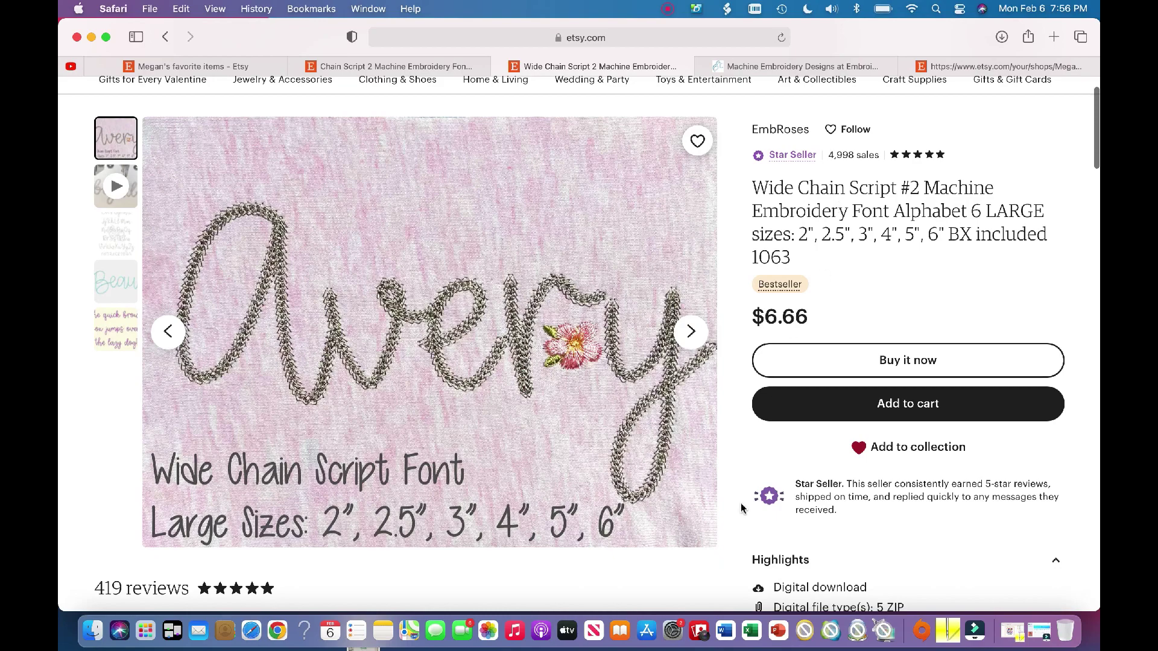
scroll(742, 508, down, 2)
scroll(742, 508, down, 3)
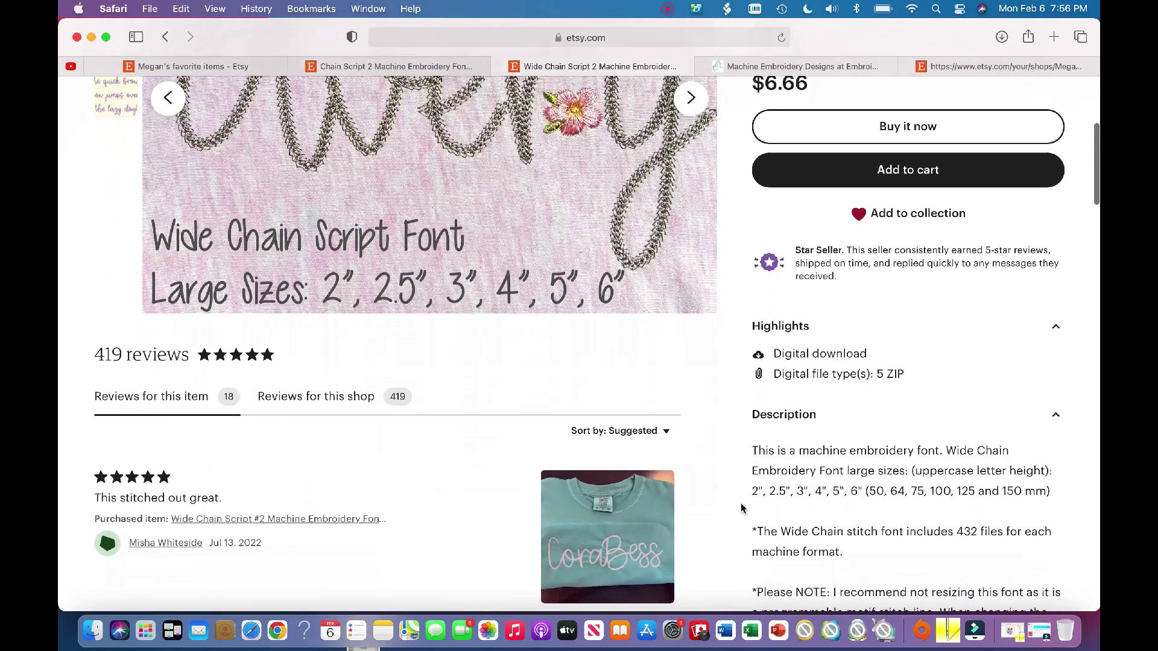
scroll(742, 508, down, 1)
scroll(742, 508, up, 5)
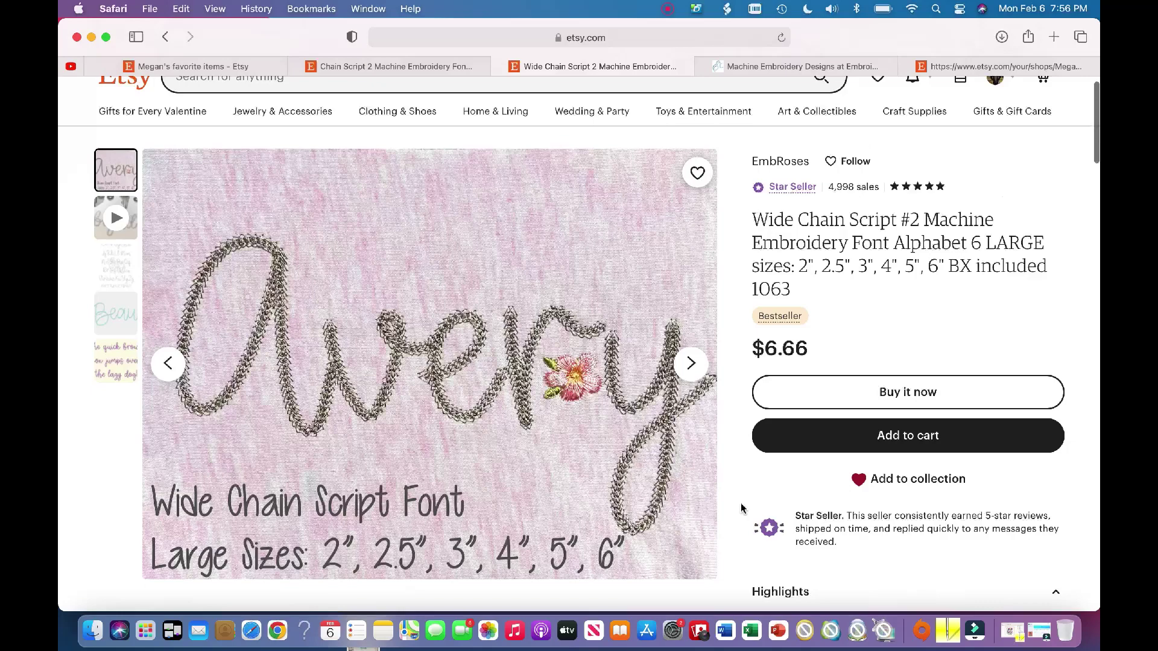
scroll(741, 427, down, 2)
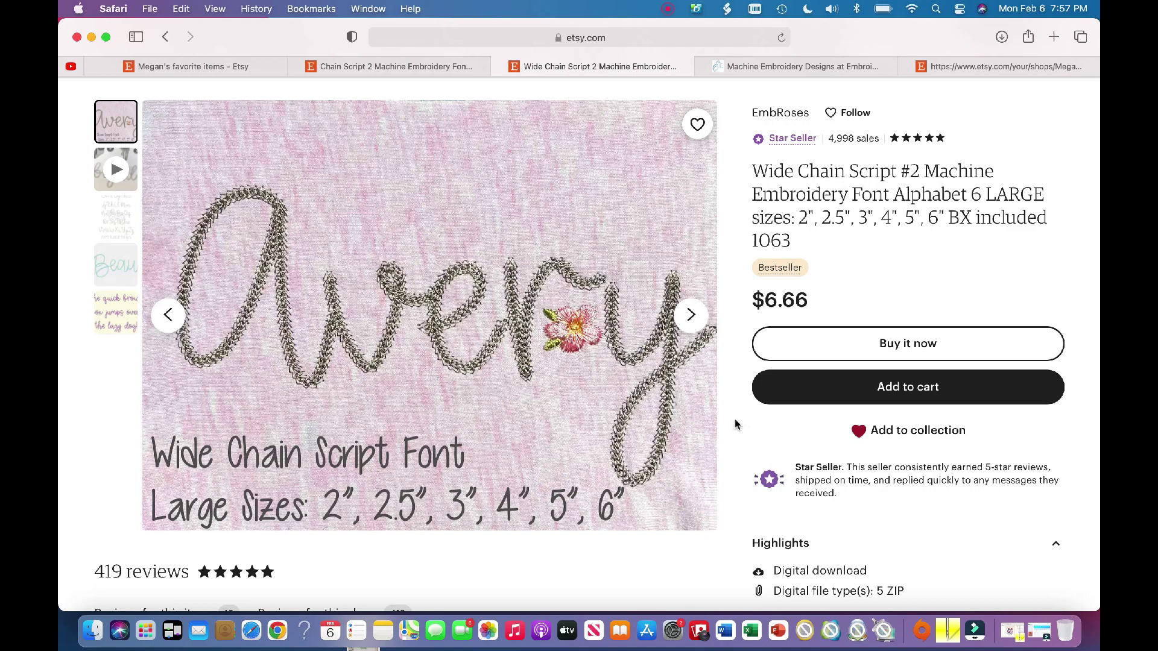
scroll(736, 425, down, 2)
scroll(735, 424, up, 3)
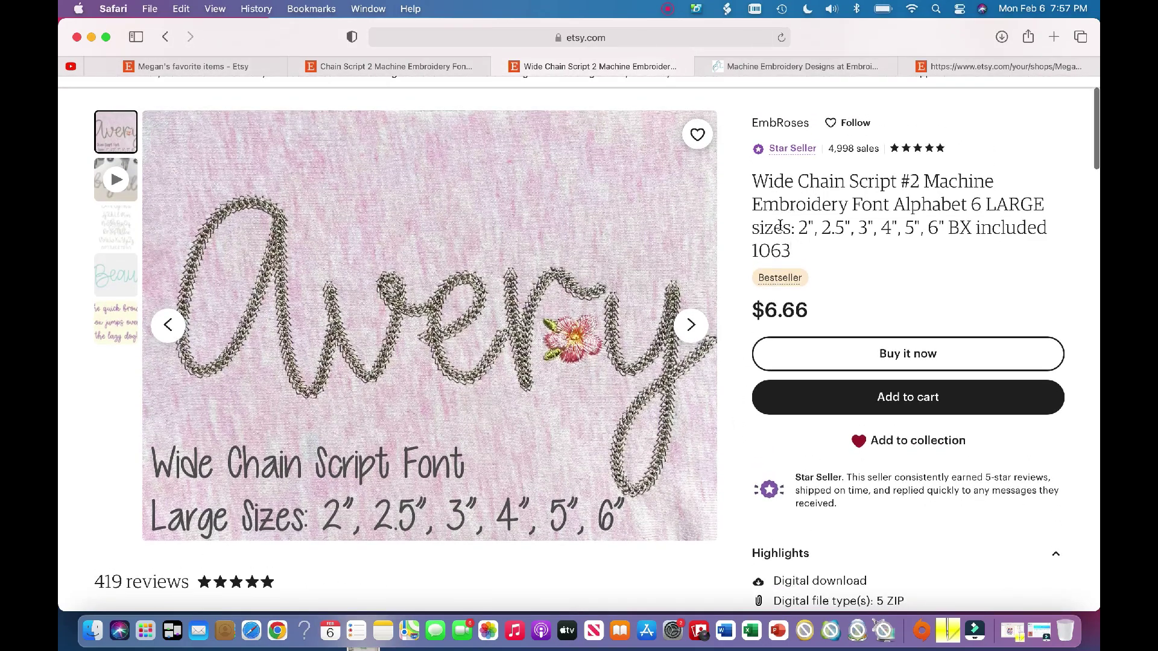
scroll(742, 445, down, 3)
scroll(742, 449, up, 5)
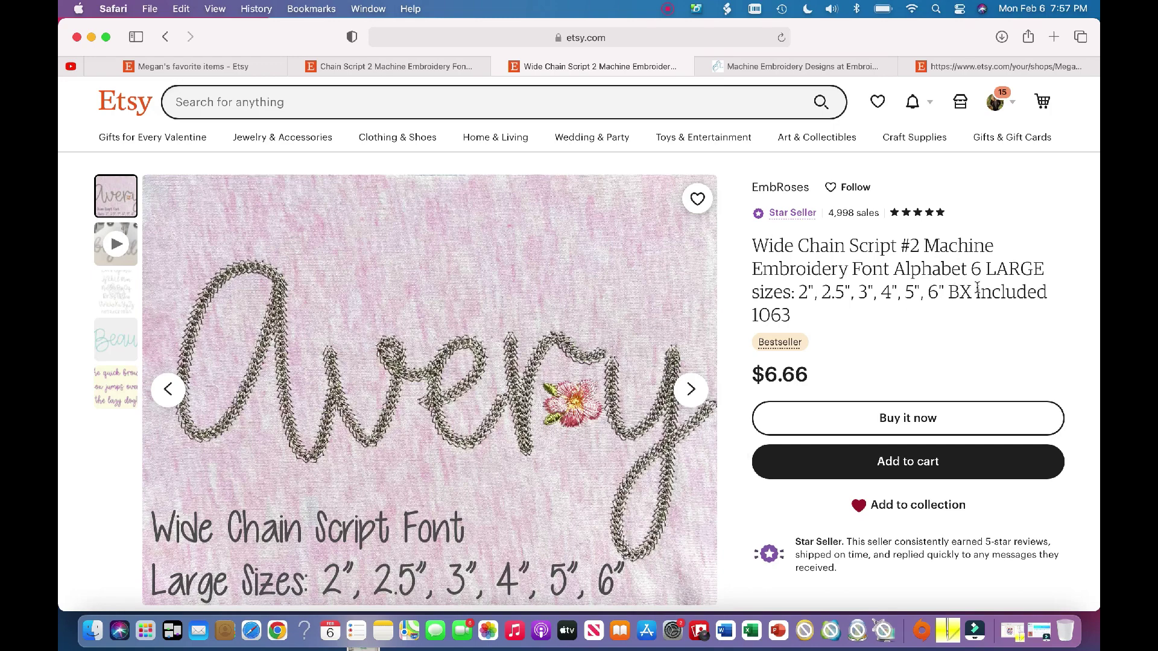
- Finish reviewing the listing and buy the $6.66 Wide Chain Script #2 font
scroll(734, 285, down, 3)
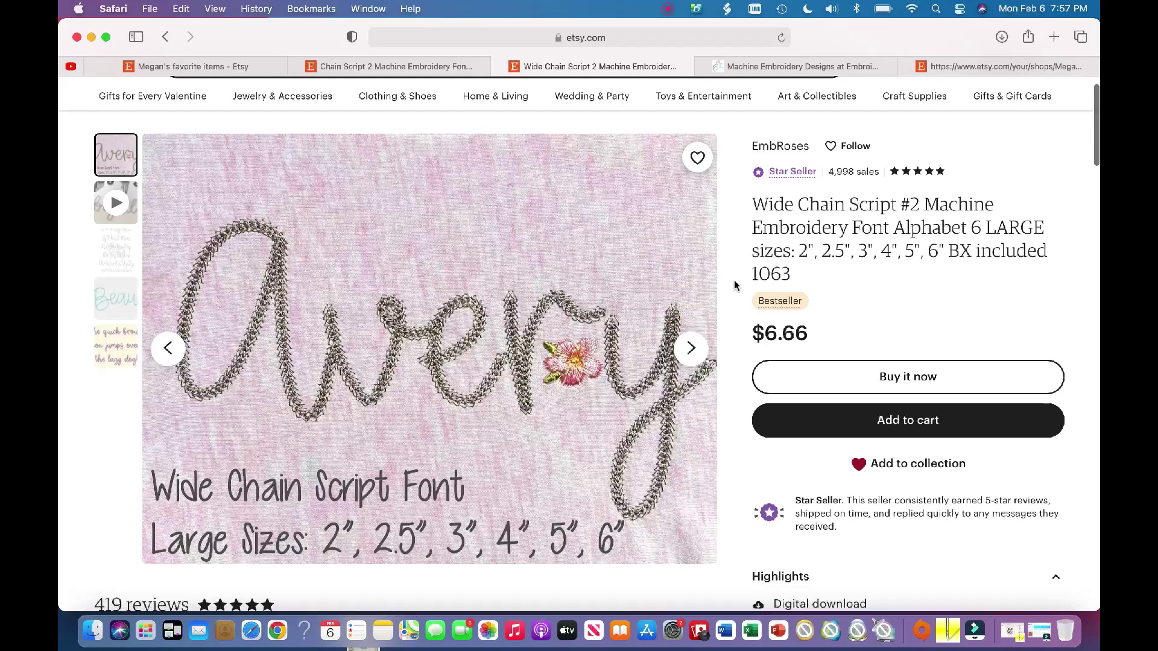
scroll(734, 284, up, 3)
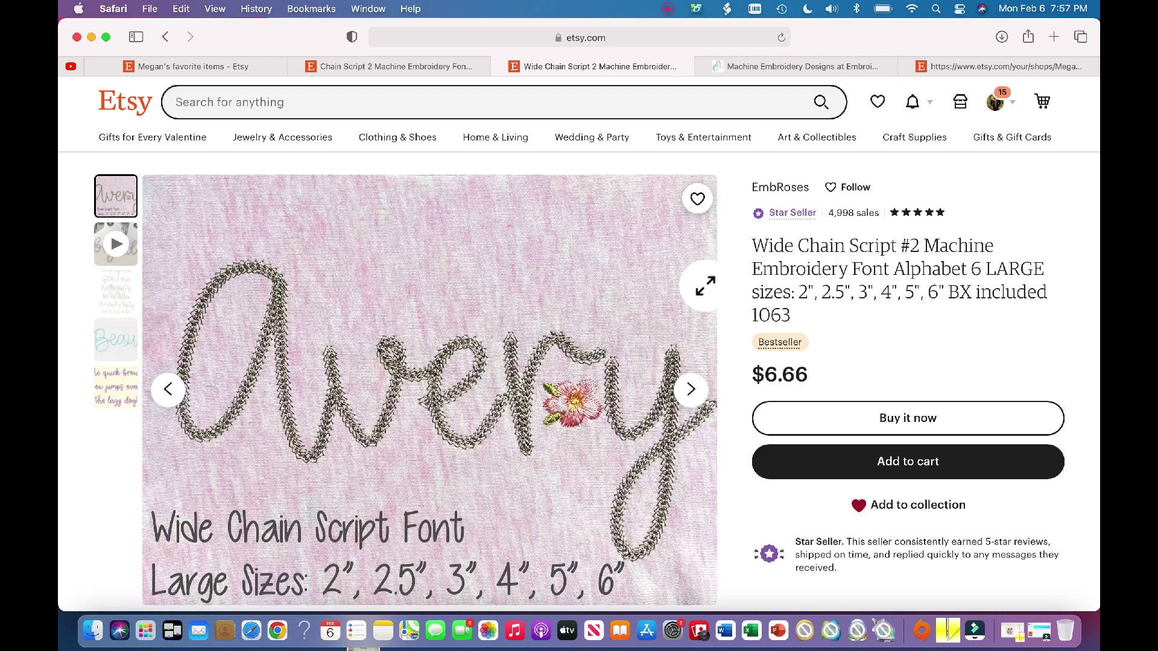
scroll(730, 328, down, 2)
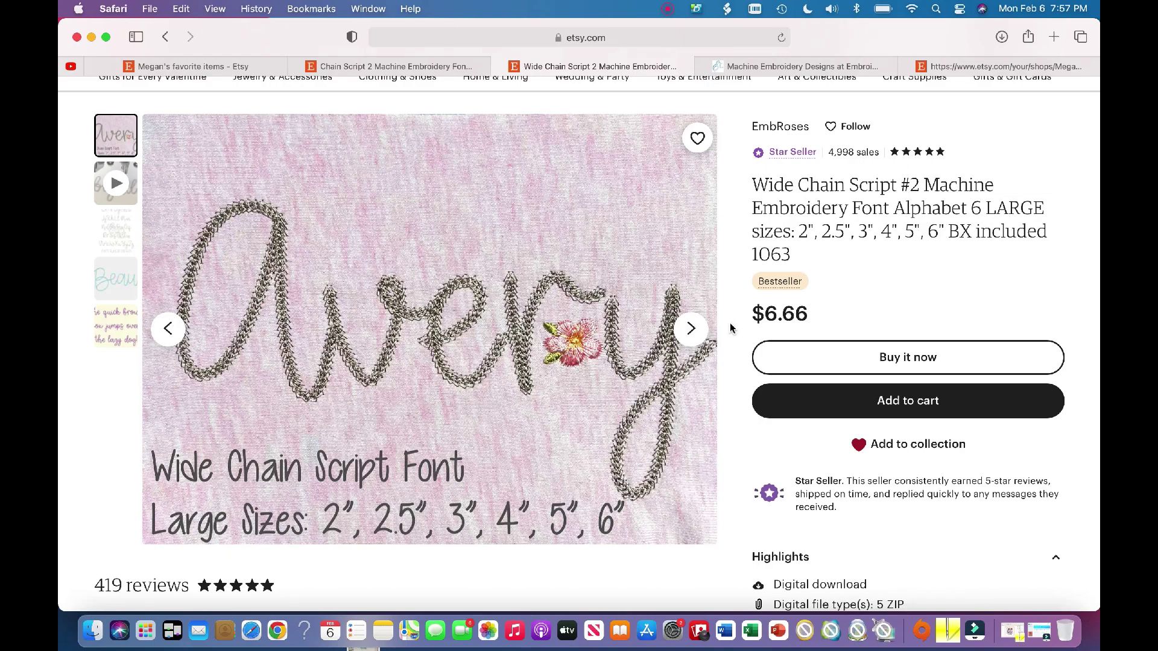
scroll(730, 328, up, 2)
scroll(731, 329, down, 1)
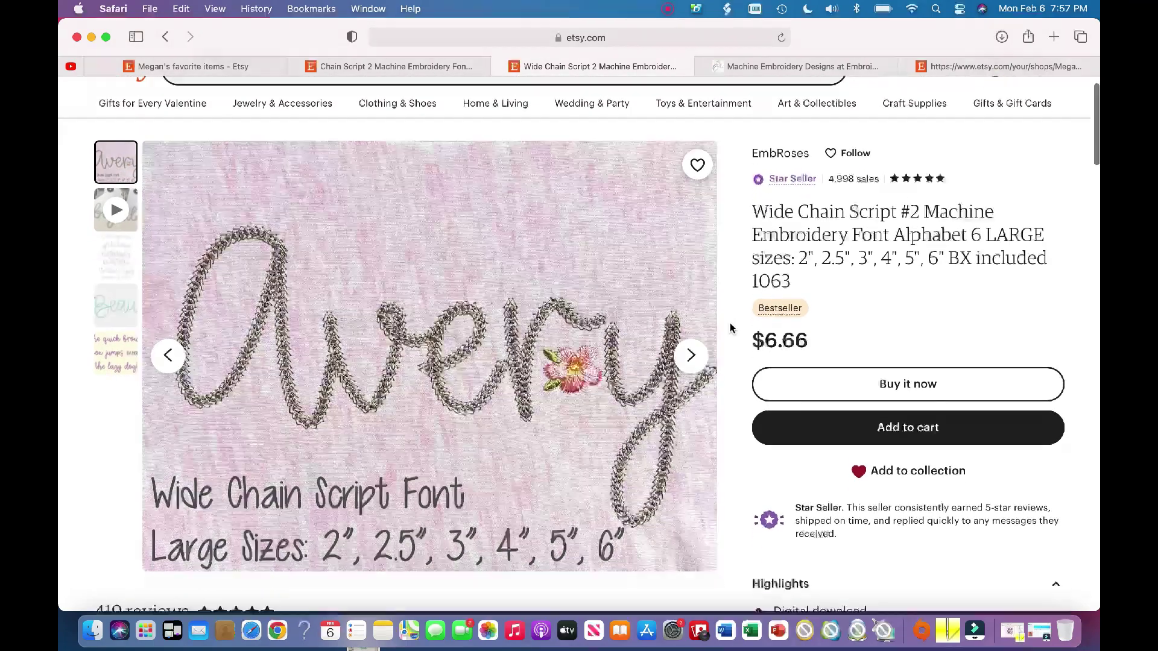
scroll(730, 328, up, 1)
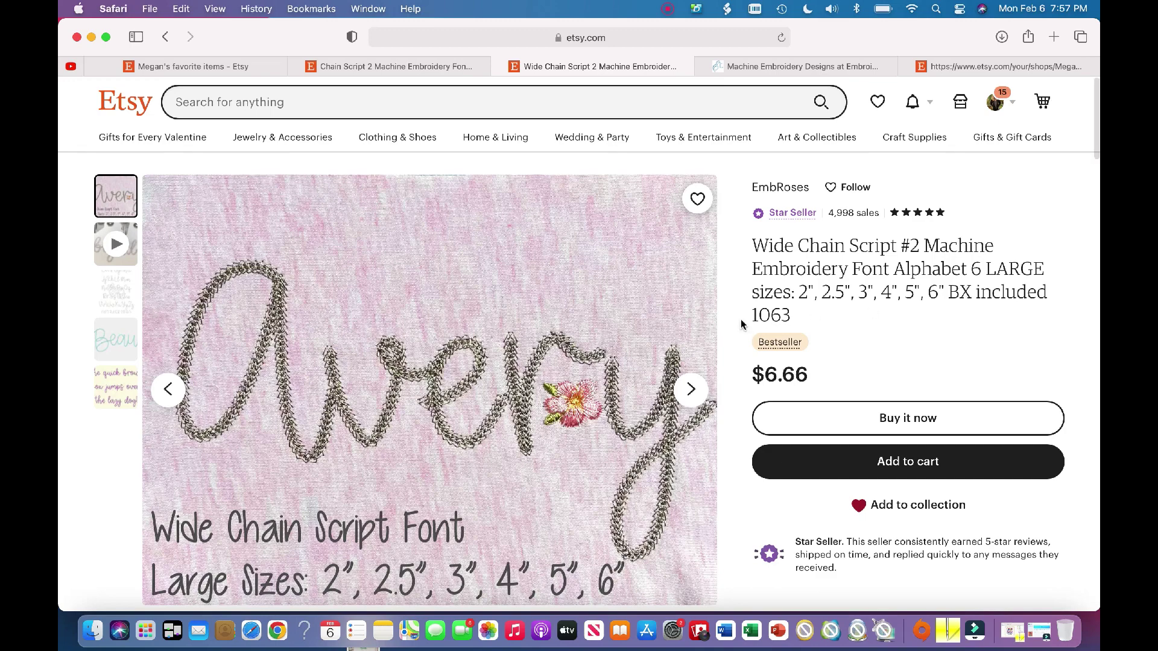
scroll(741, 325, down, 2)
scroll(741, 325, up, 2)
scroll(735, 439, down, 1)
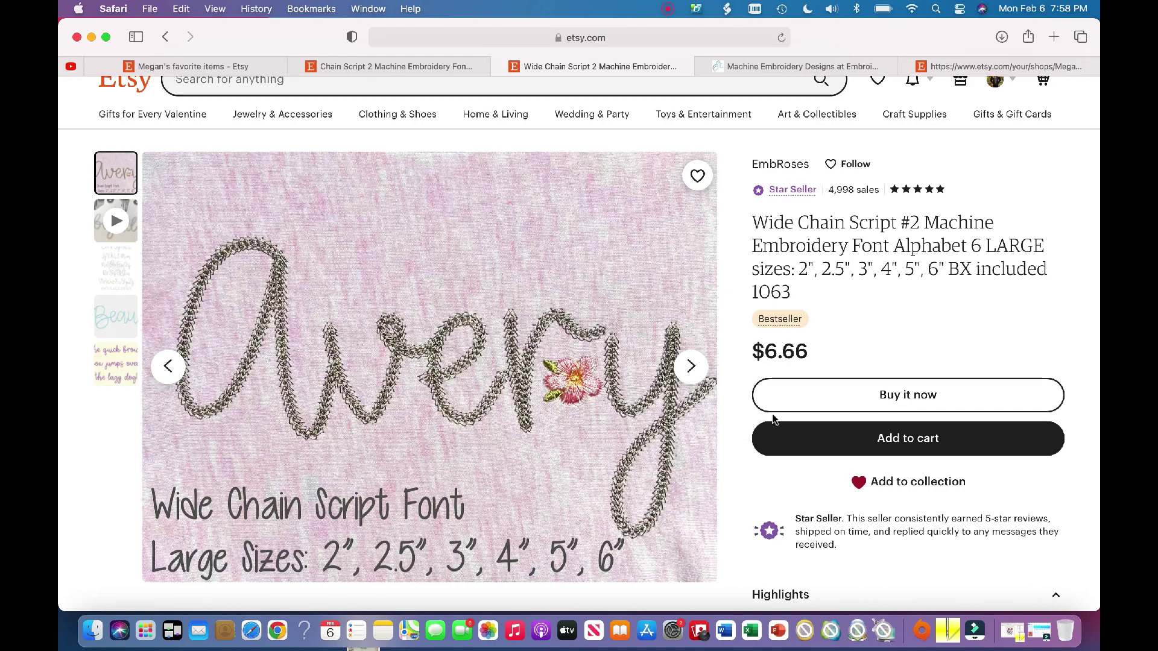
click(826, 396)
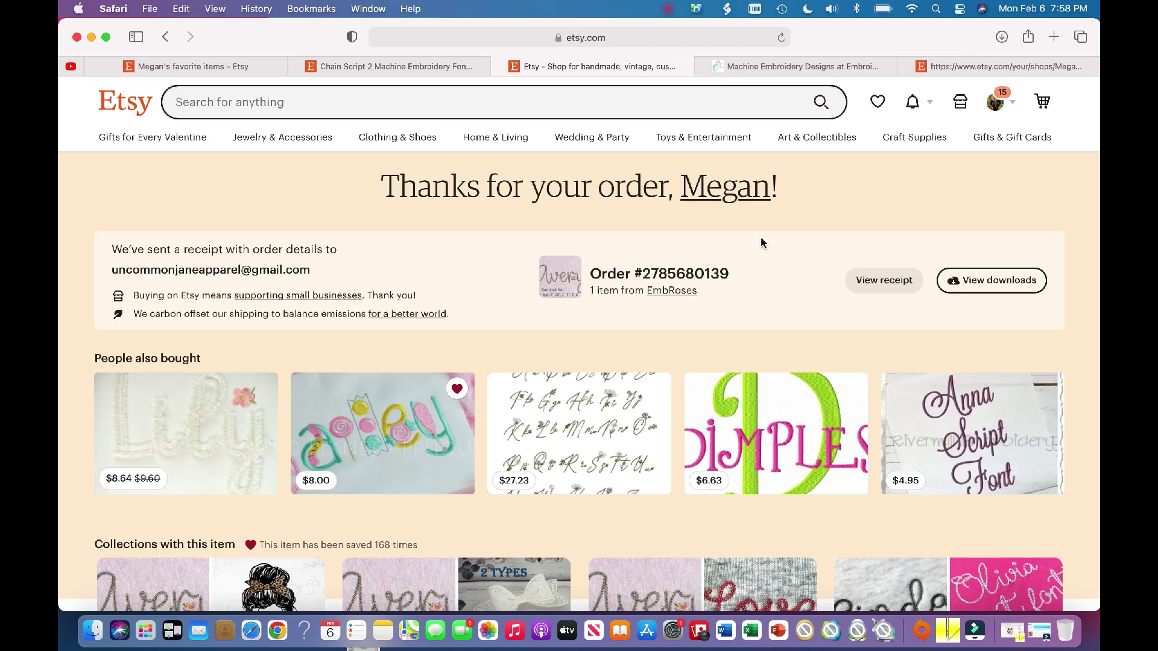
- Open the order's digital files, listing BX_PES_JEF_1063.zip and the other font zips
click(1011, 281)
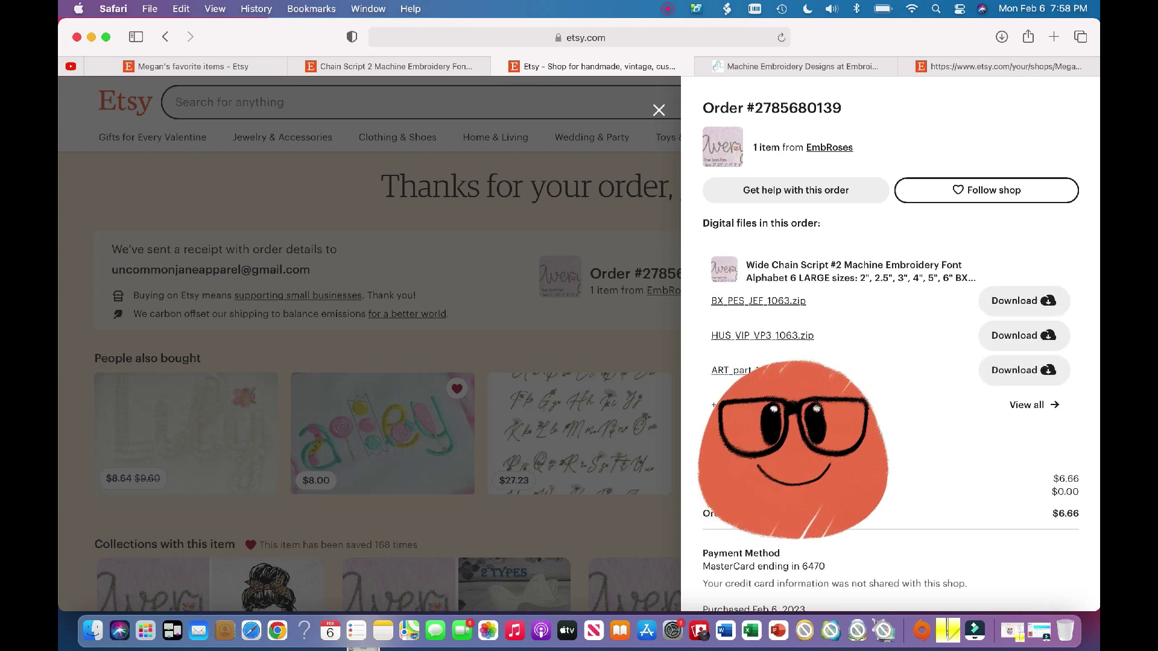
scroll(879, 311, down, 1)
scroll(878, 310, up, 1)
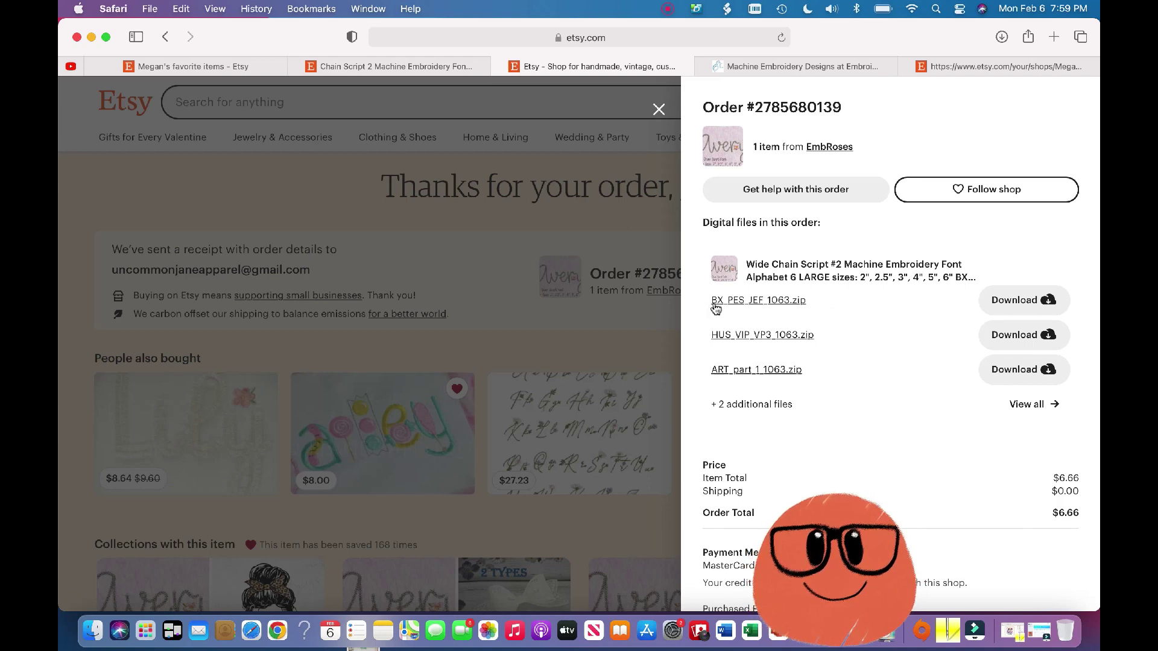
- Download BX_PES_JEF_1063.zip and open the unzipped Chain Script font folder
click(1041, 302)
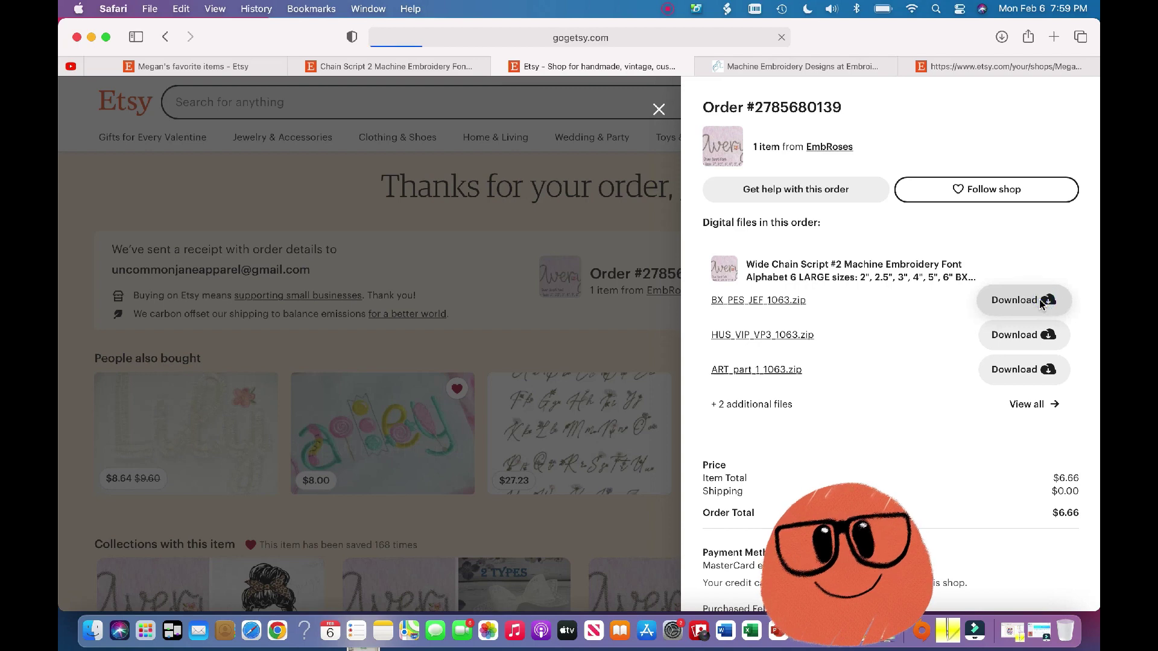
click(1001, 38)
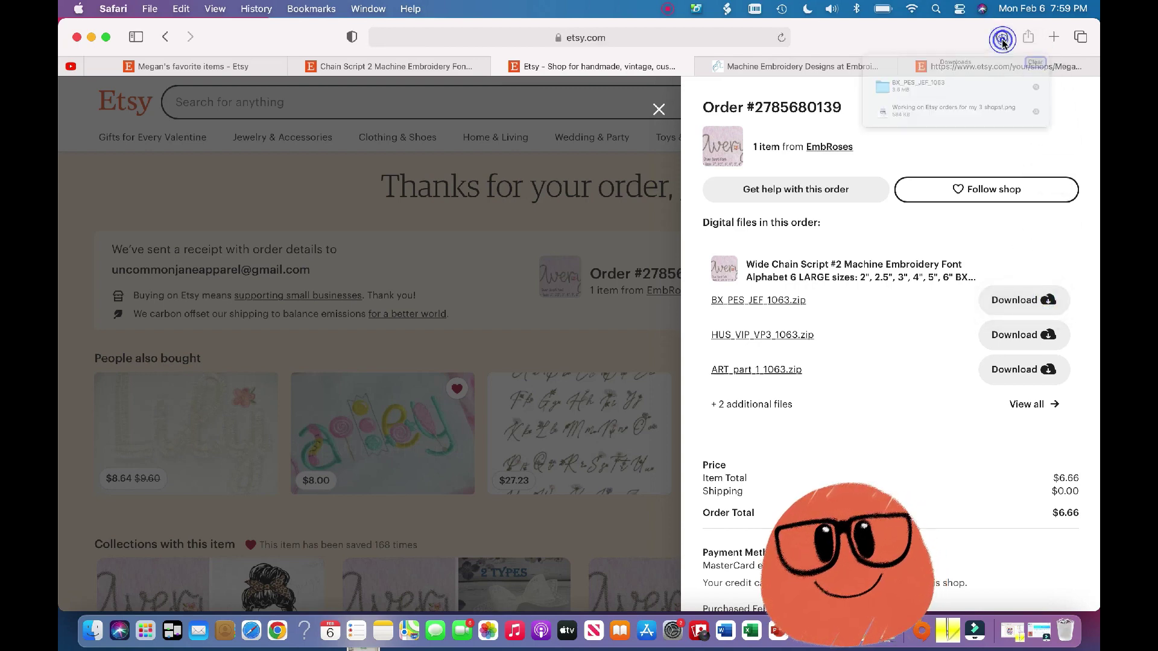
double_click(947, 102)
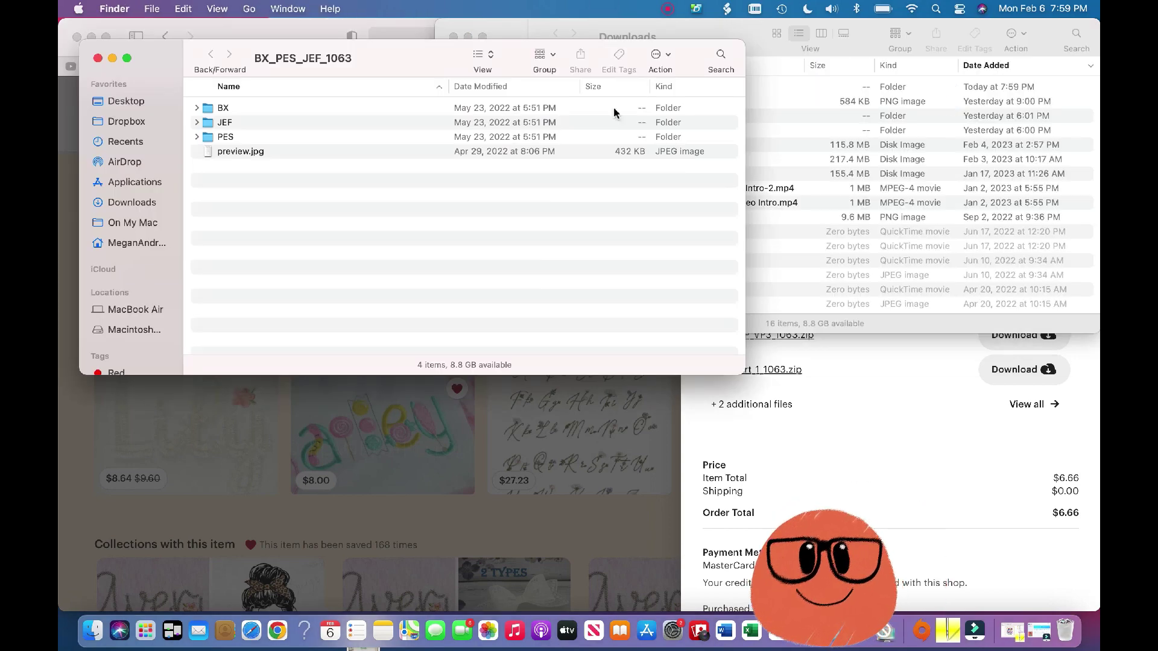
- In the BX folder, select all six 1063_ChainScript#2 .bx files from 2_50mm to 6_150mm
double_click(356, 108)
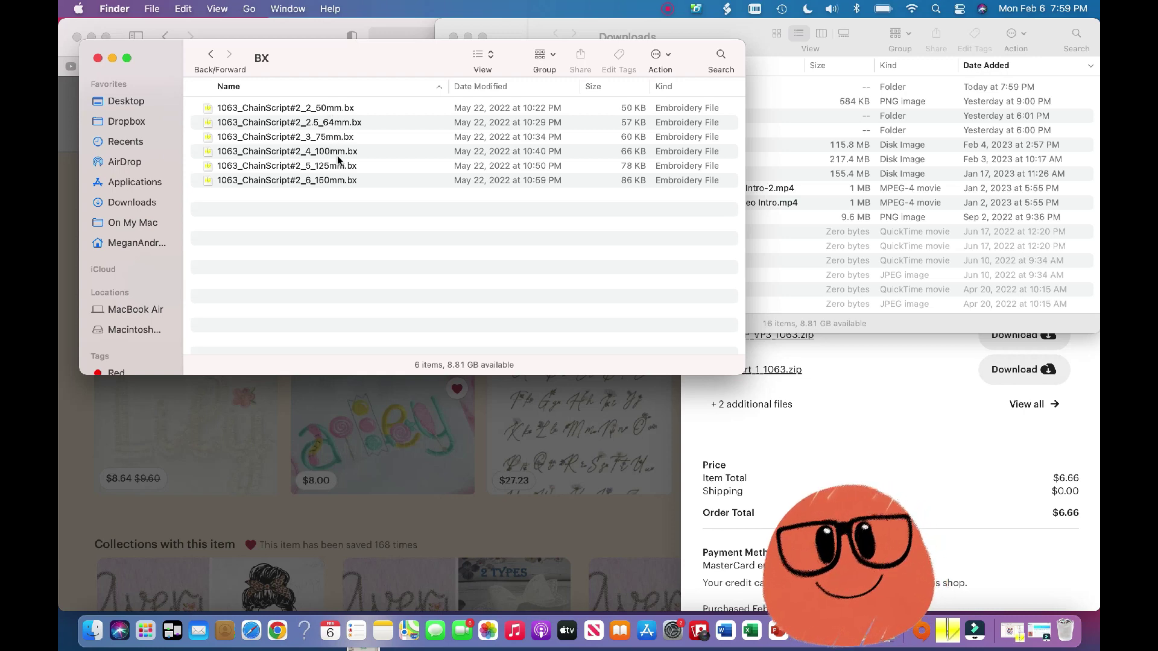
click(350, 113)
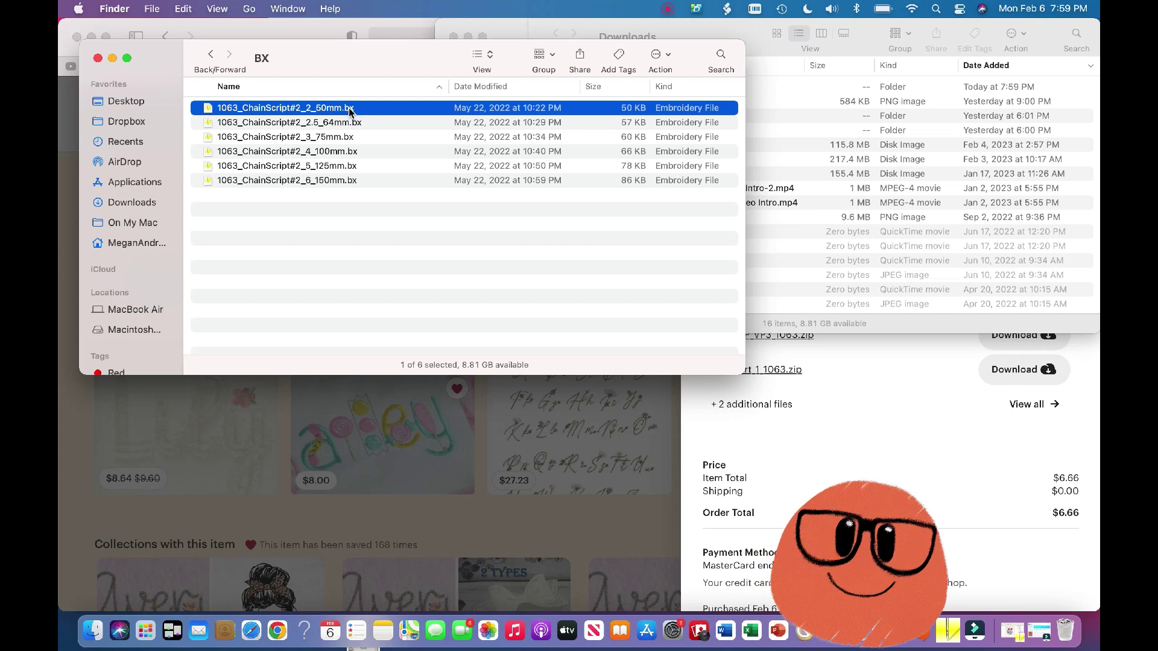
shift+click(348, 181)
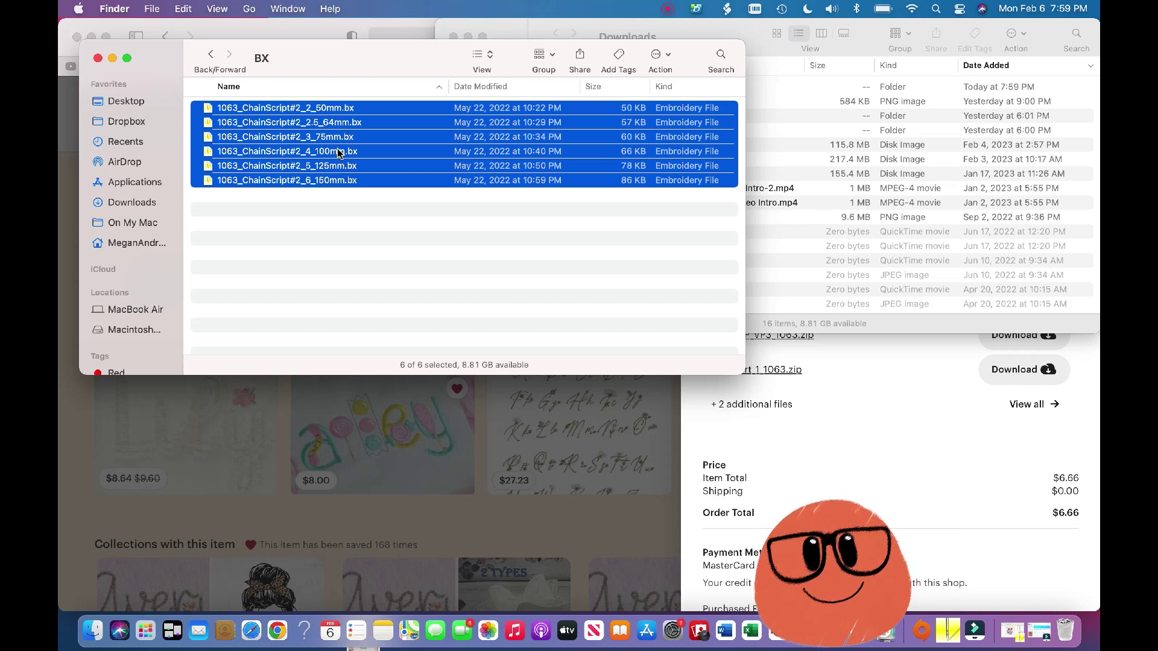
- Install the six Chain Script .bx fonts in Embrilliance, confirming each Files Installed notice
double_click(338, 151)
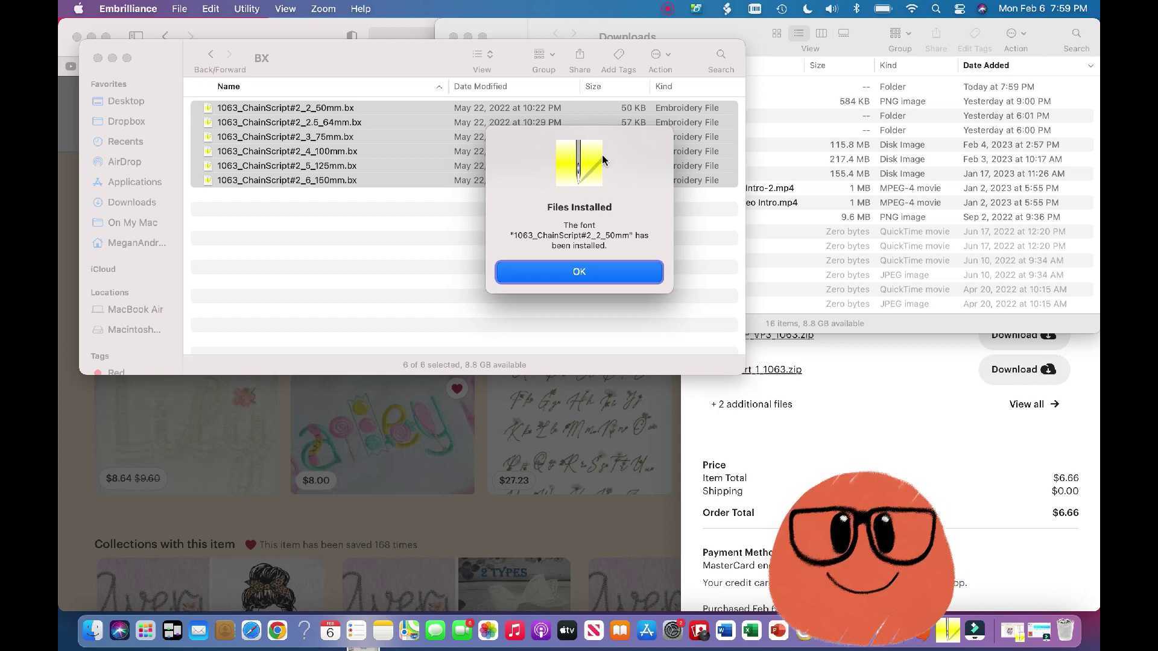
click(569, 273)
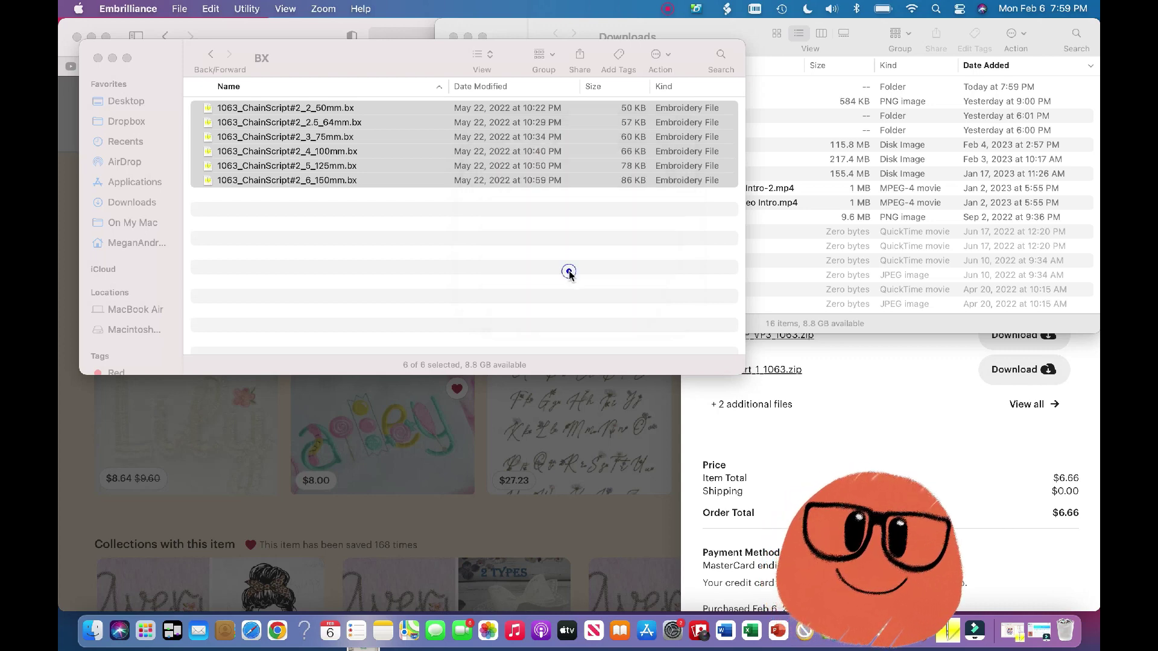
click(570, 274)
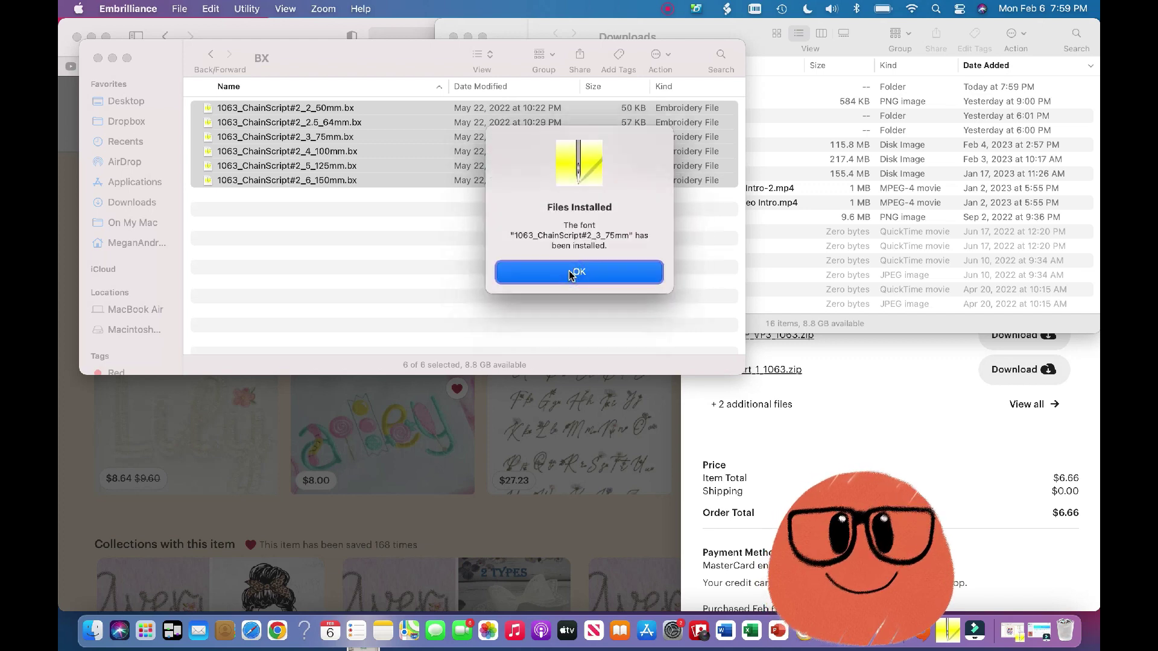
click(569, 273)
click(570, 273)
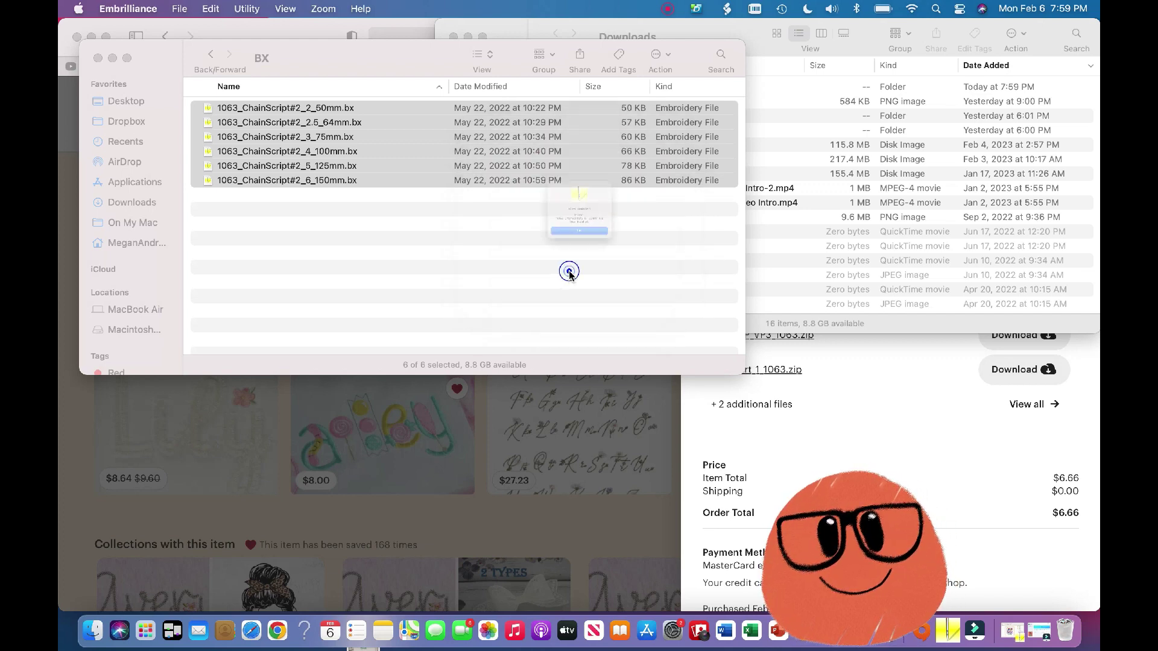
click(570, 273)
click(569, 273)
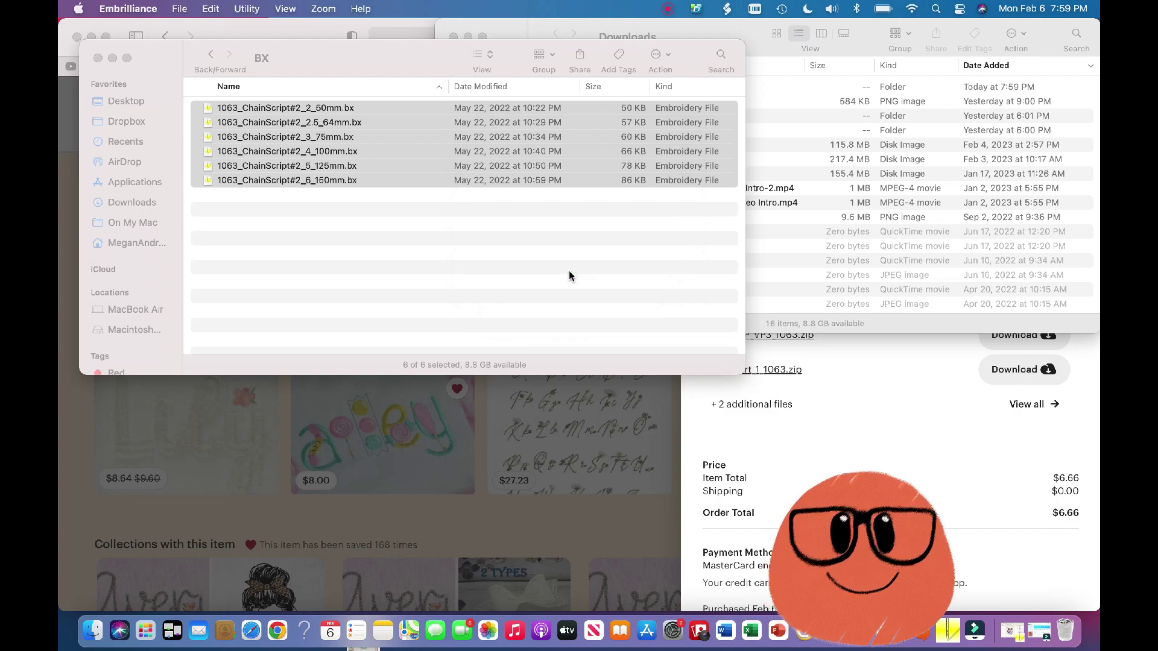
click(949, 630)
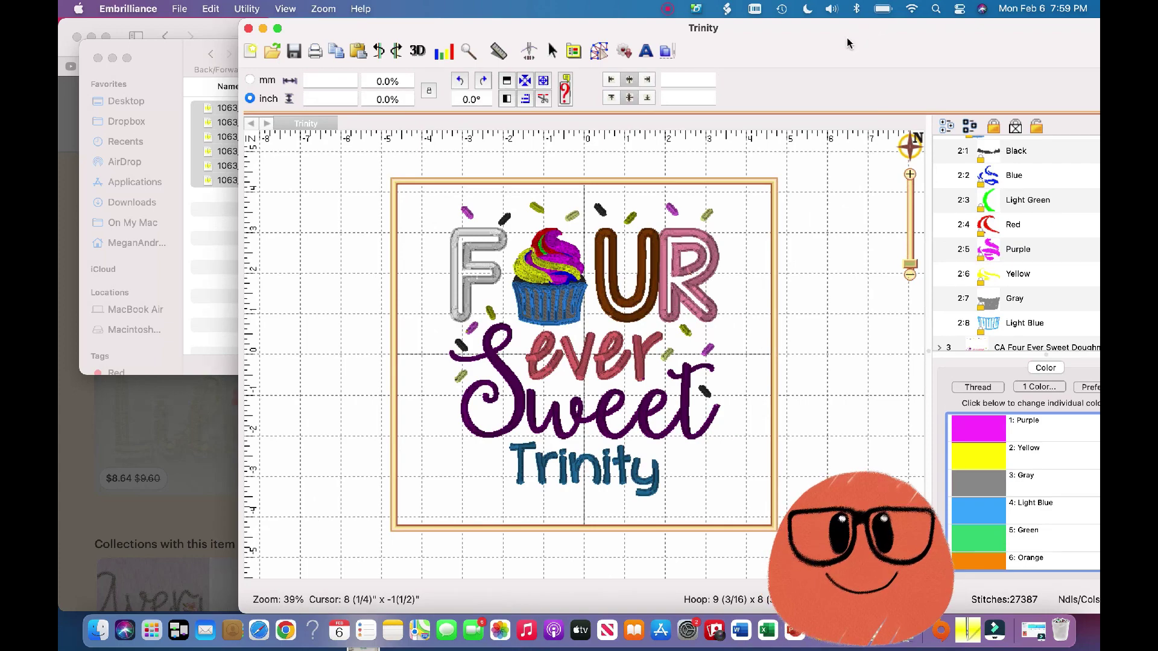
- Move the Trinity window aside and add a default 'ABC' Block lettering to a new design
drag(841, 29, 695, 13)
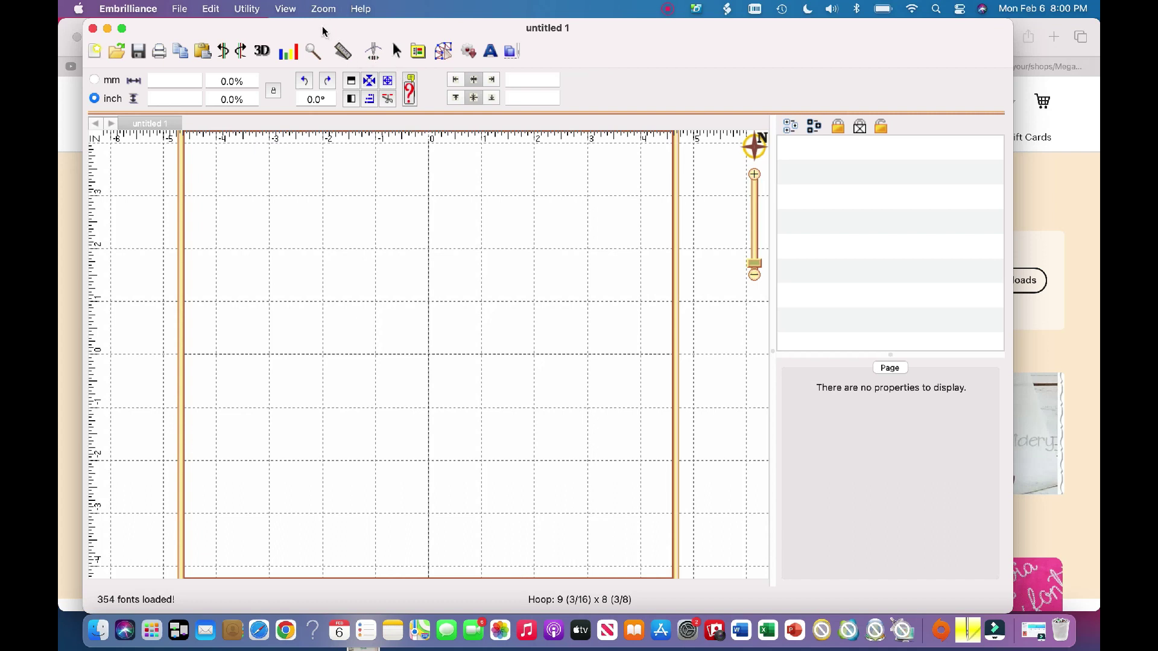
click(489, 51)
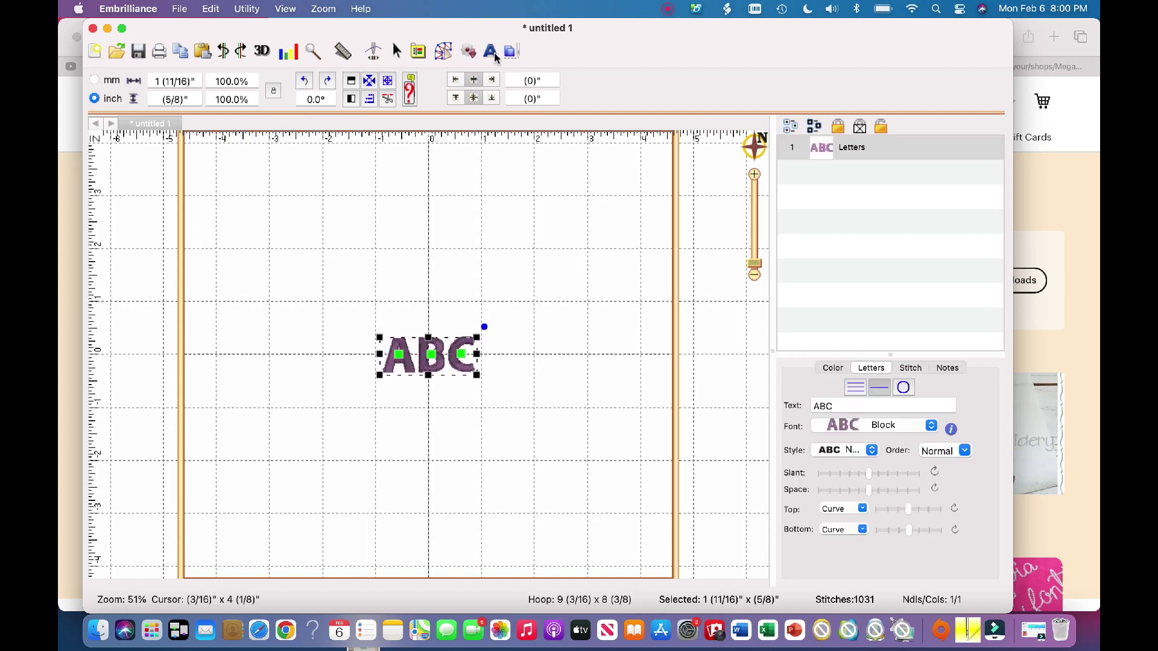
- Browse the font list to locate the installed 1063_ChainScript#2 sizes from 50mm to 150mm
click(870, 426)
scroll(869, 422, down, 15)
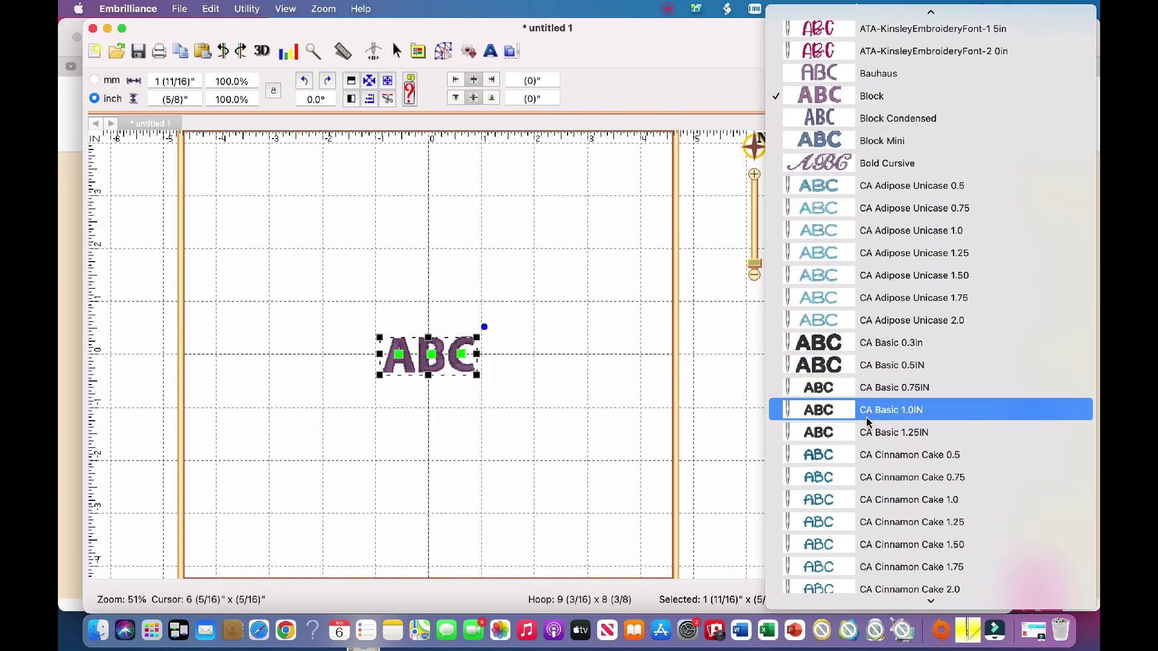
scroll(869, 422, down, 20)
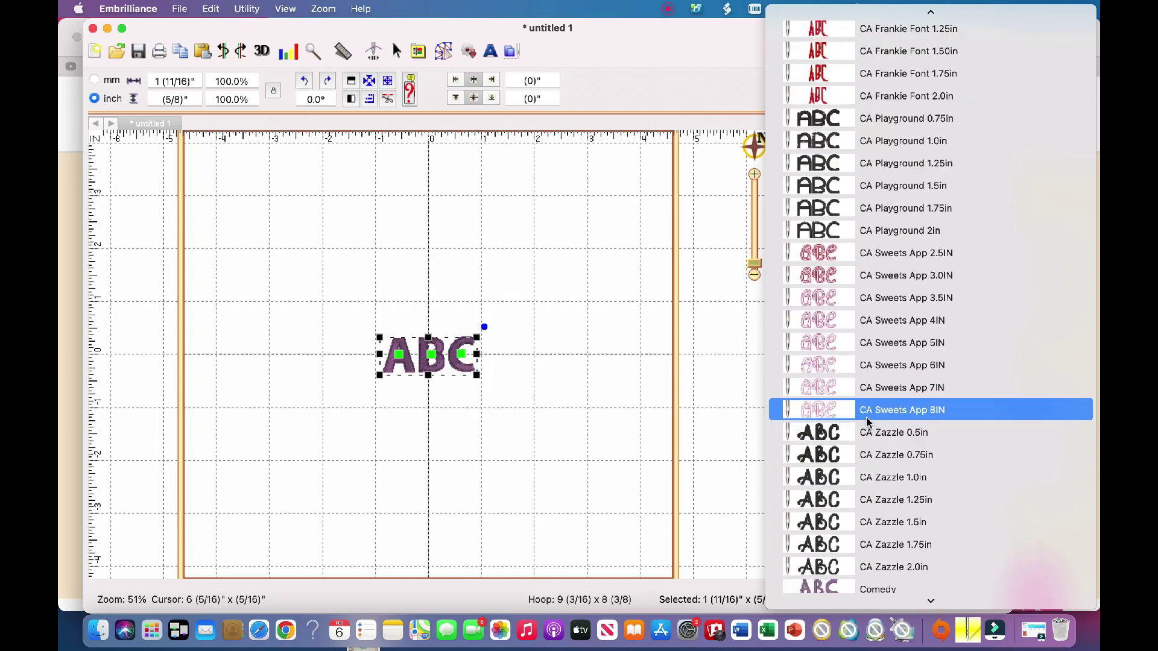
scroll(869, 422, down, 15)
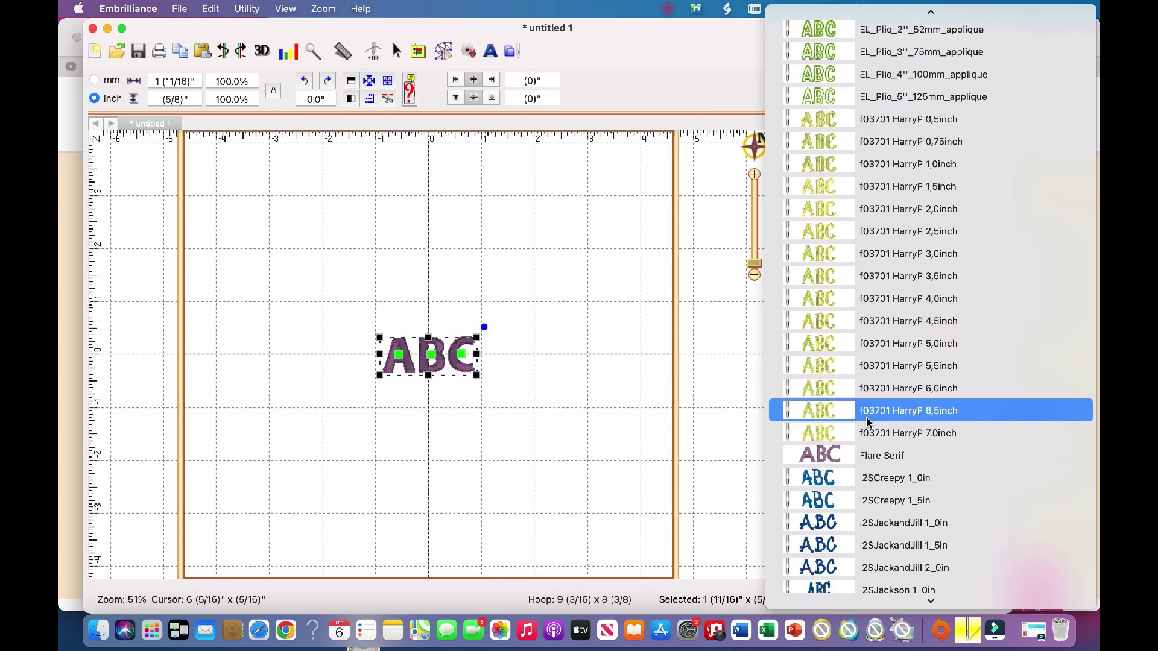
scroll(868, 422, down, 15)
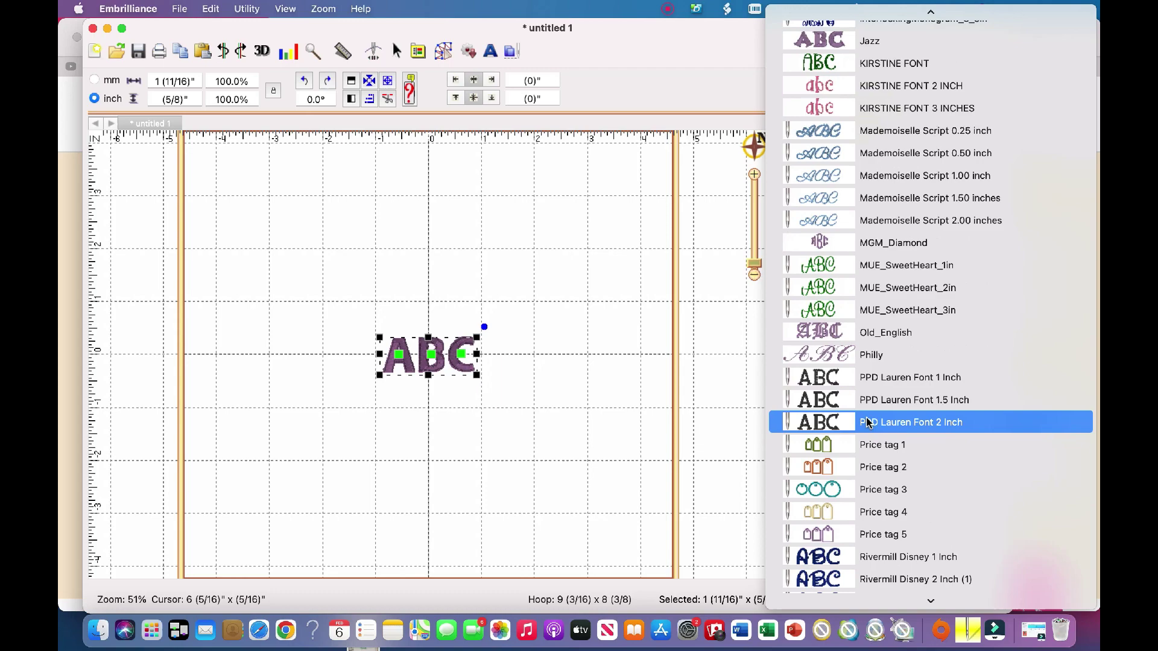
scroll(868, 422, down, 20)
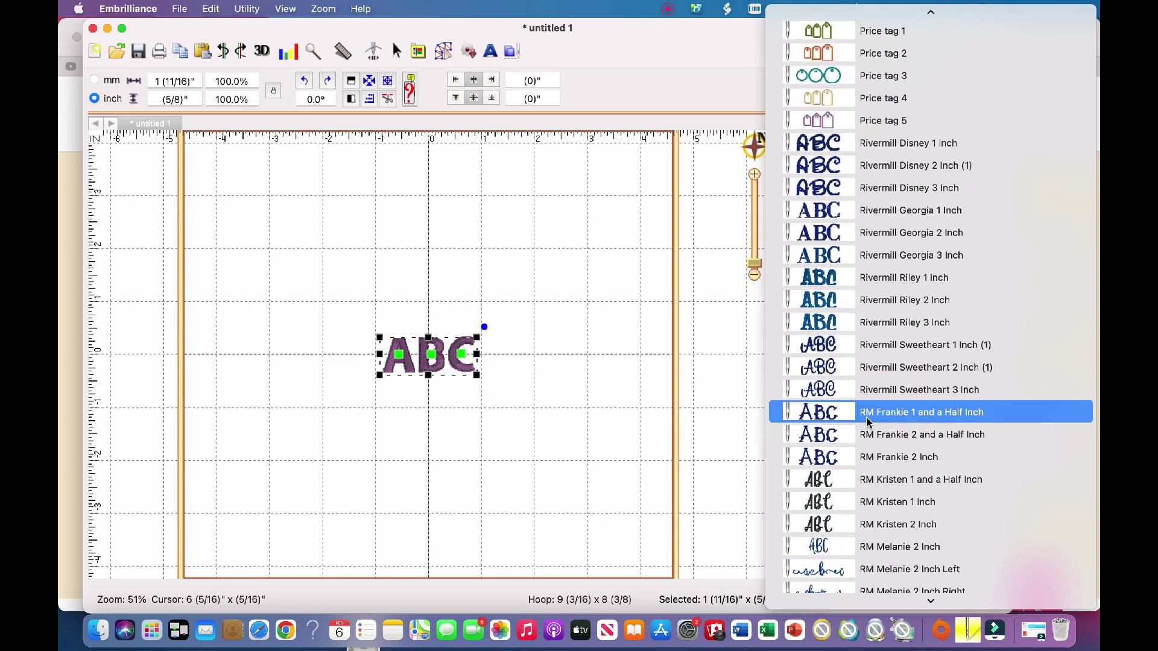
scroll(869, 422, down, 13)
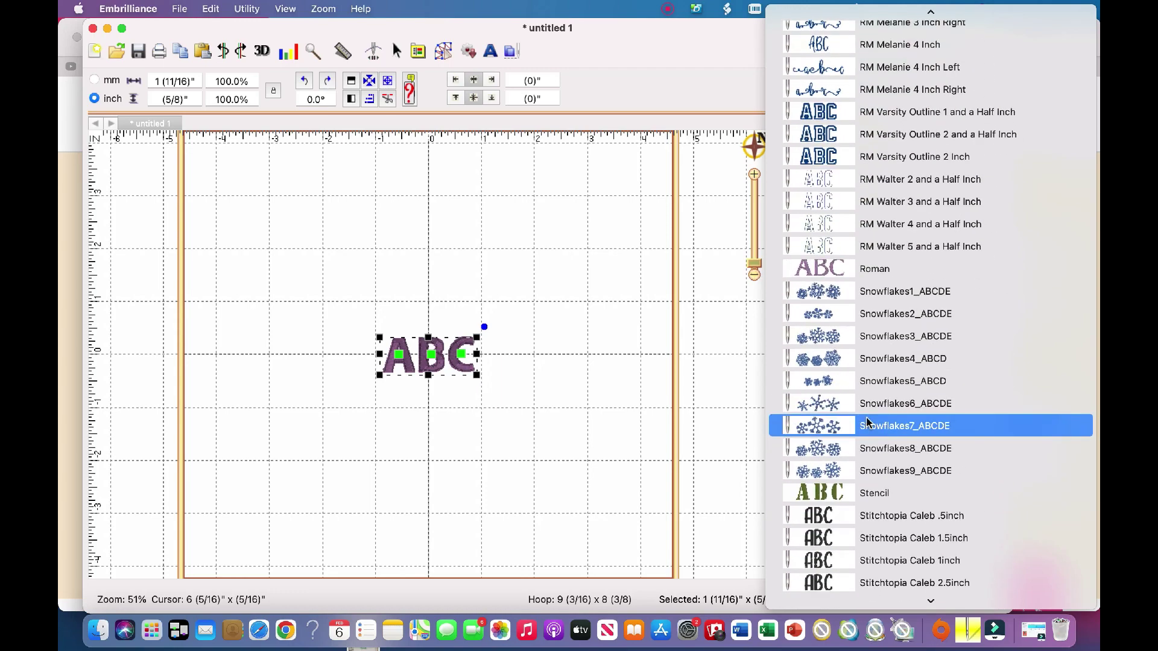
scroll(868, 422, down, 15)
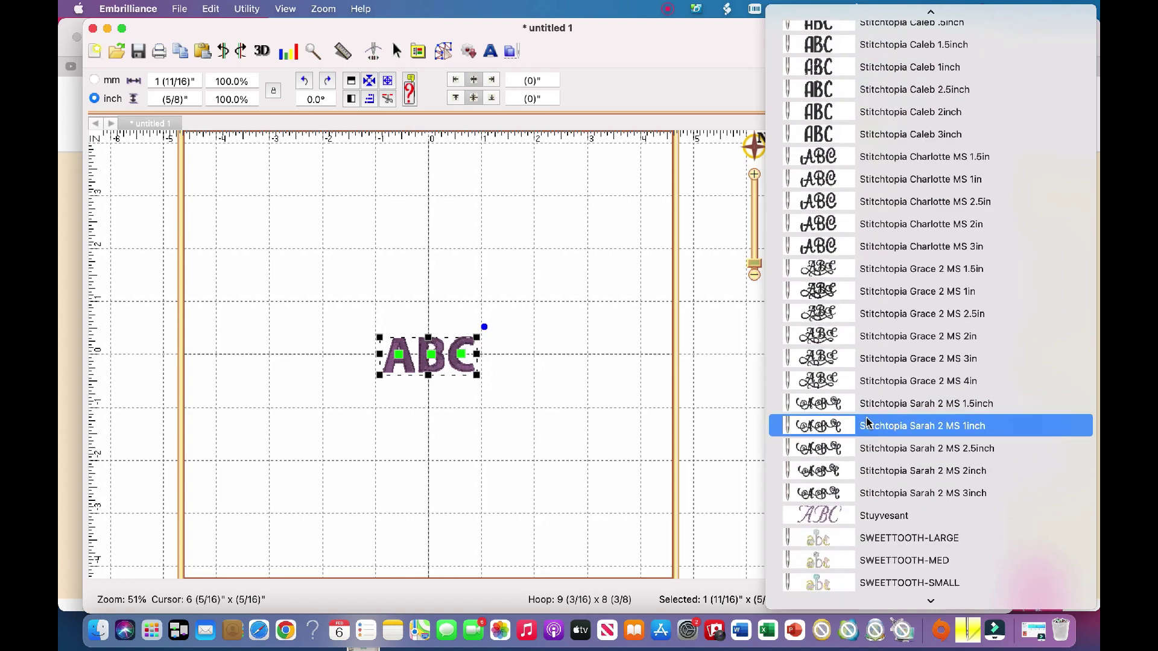
scroll(869, 423, down, 5)
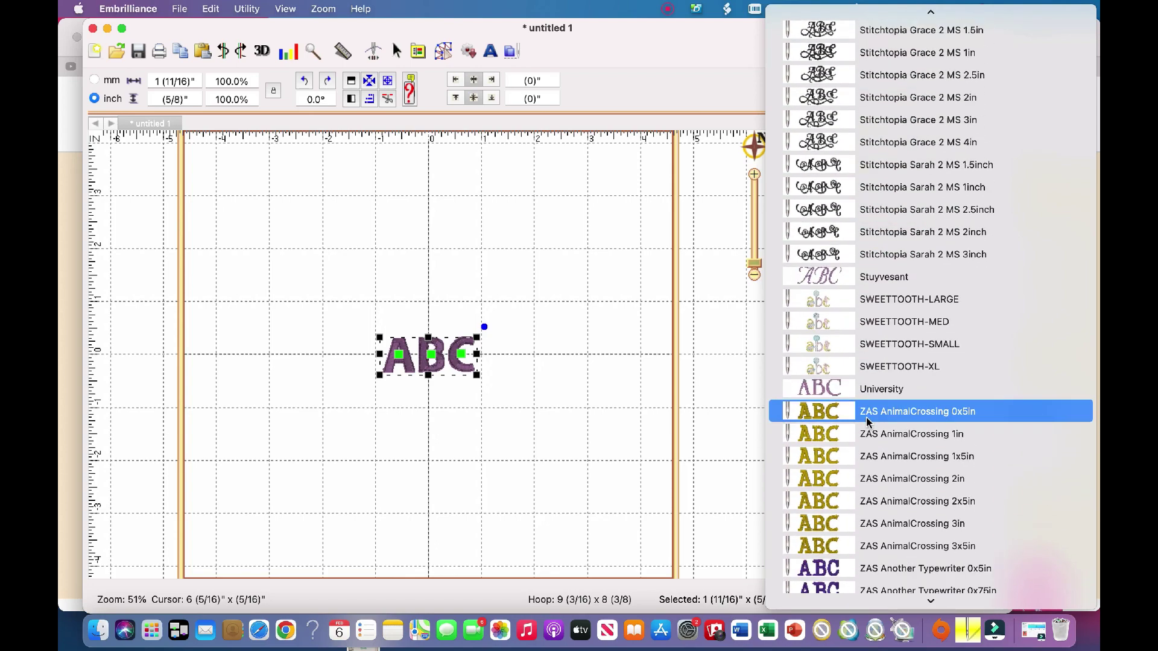
scroll(869, 422, down, 6)
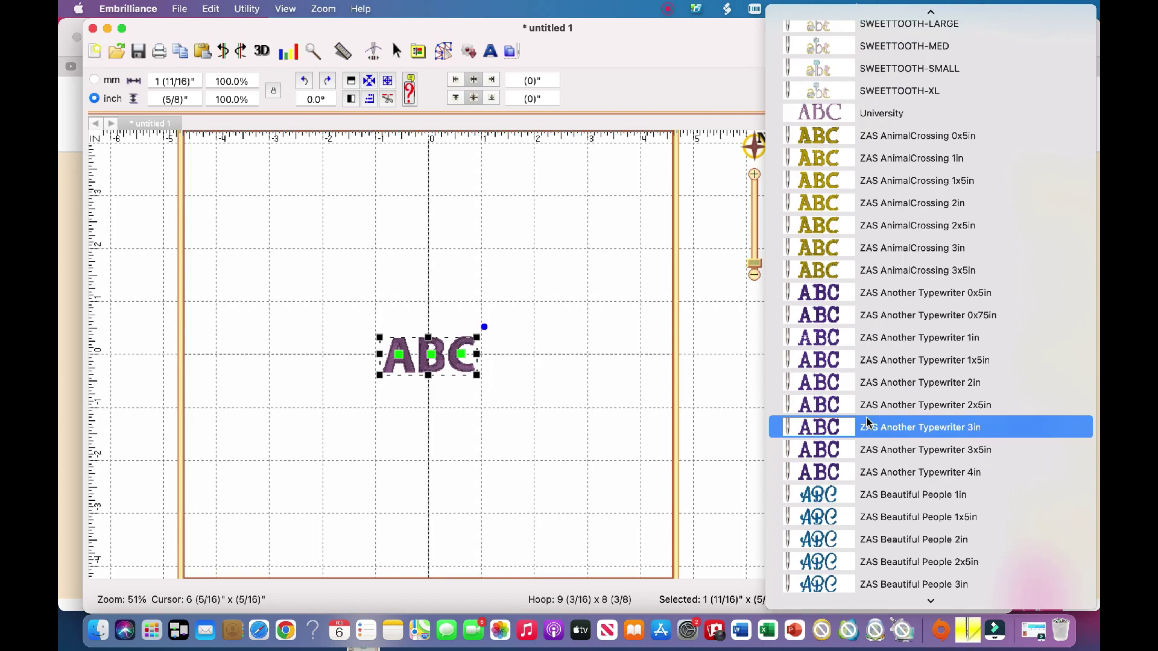
scroll(867, 422, up, 5)
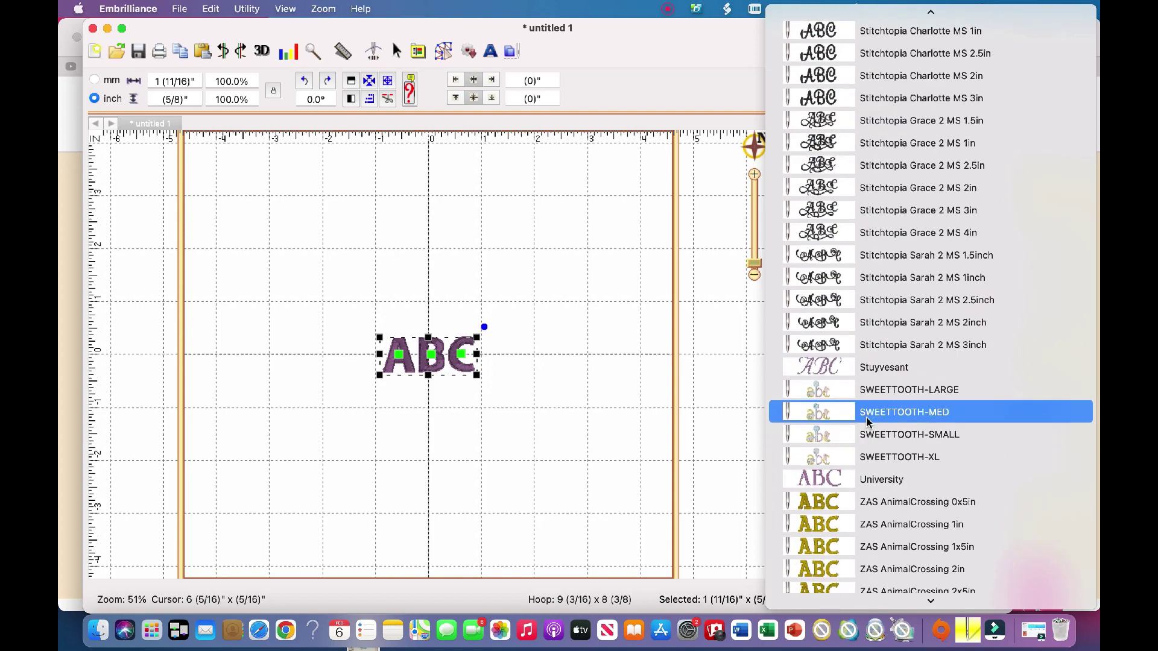
scroll(867, 422, up, 2)
scroll(867, 423, up, 6)
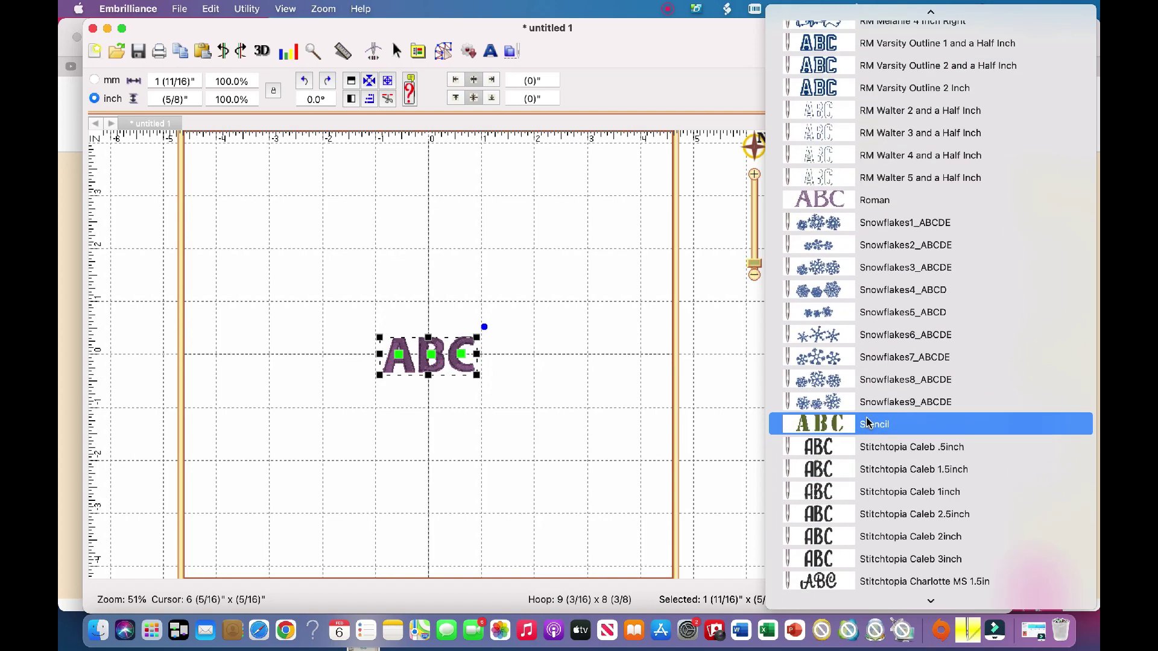
scroll(867, 422, up, 6)
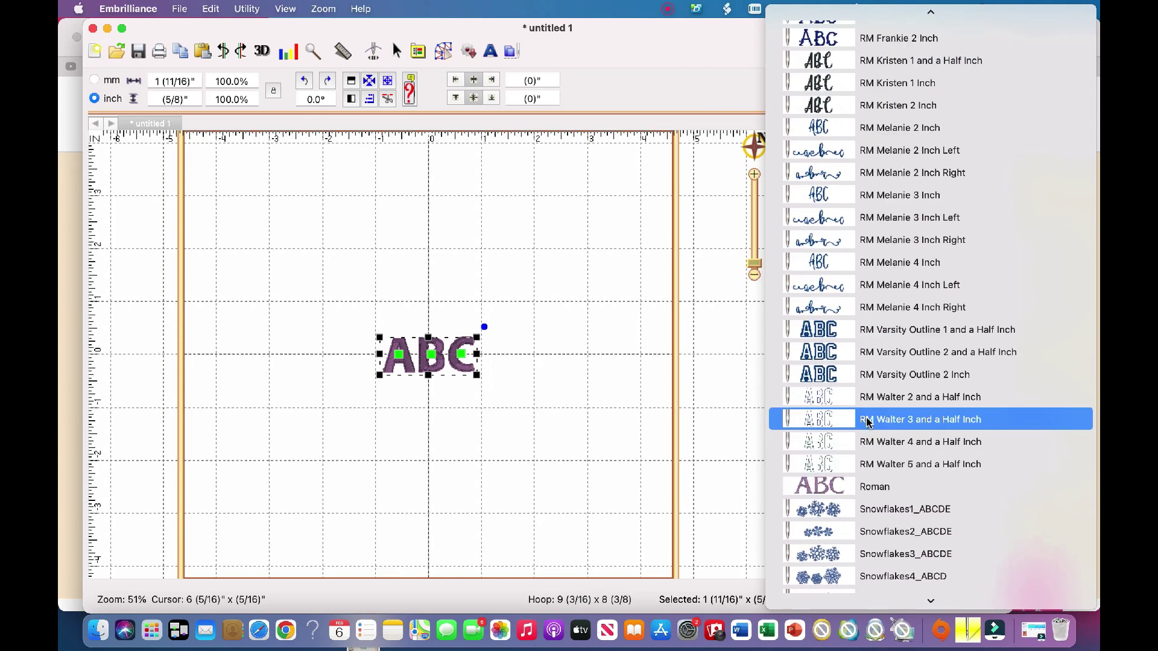
scroll(867, 422, up, 7)
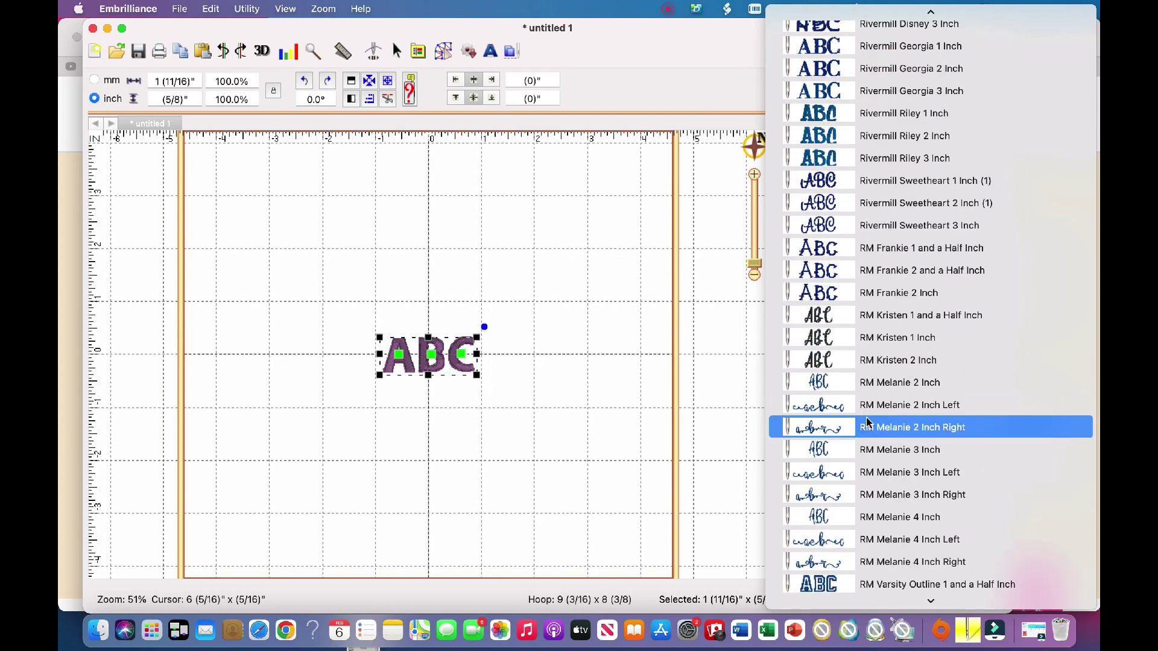
scroll(866, 422, up, 2)
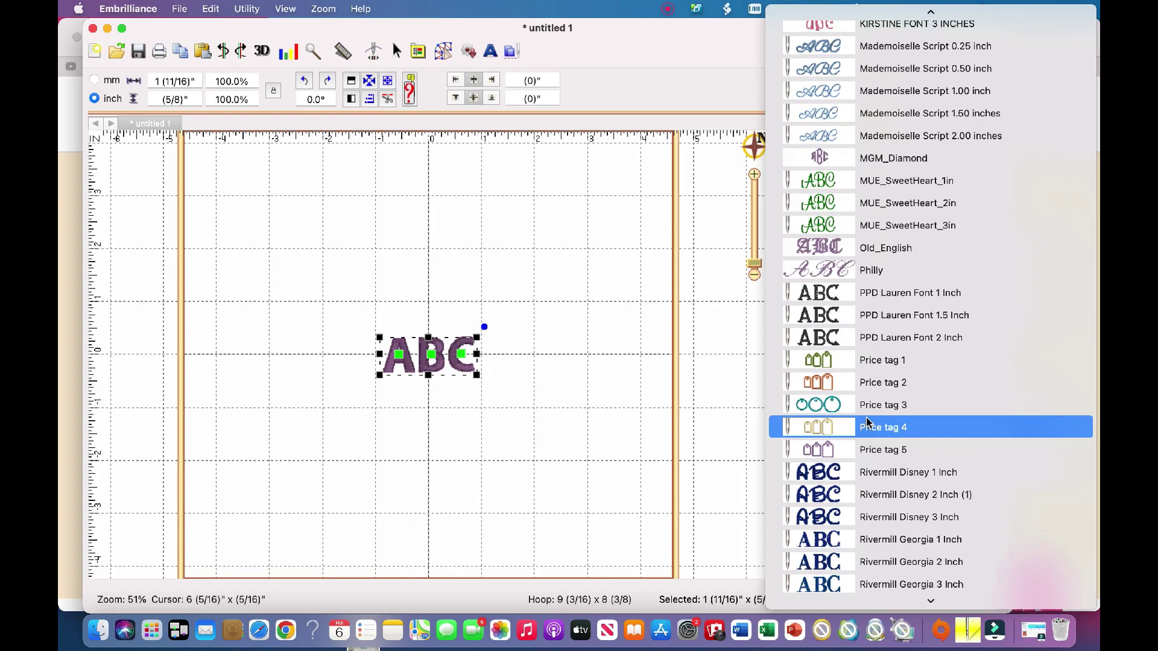
scroll(866, 422, up, 3)
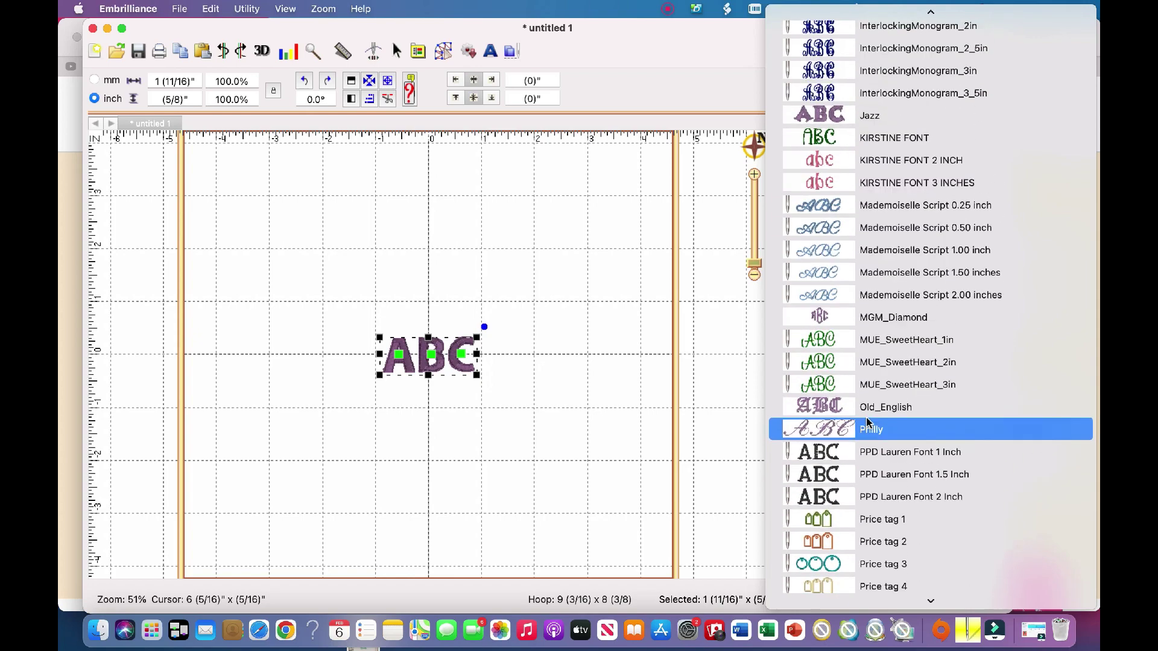
scroll(867, 422, up, 2)
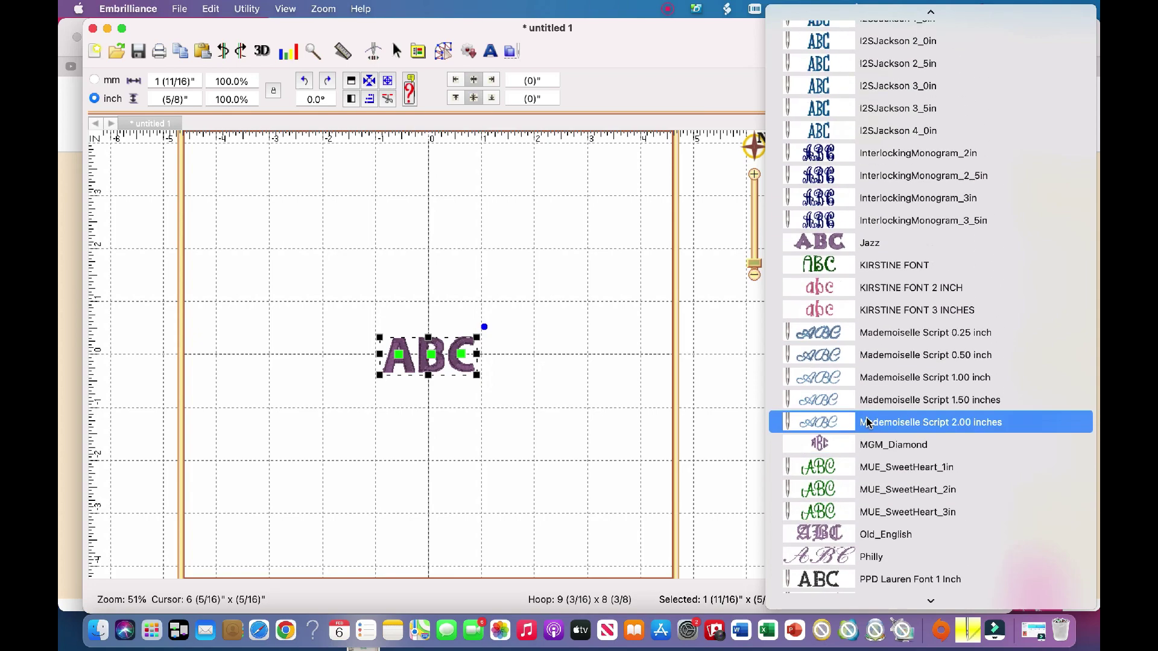
scroll(867, 422, up, 2)
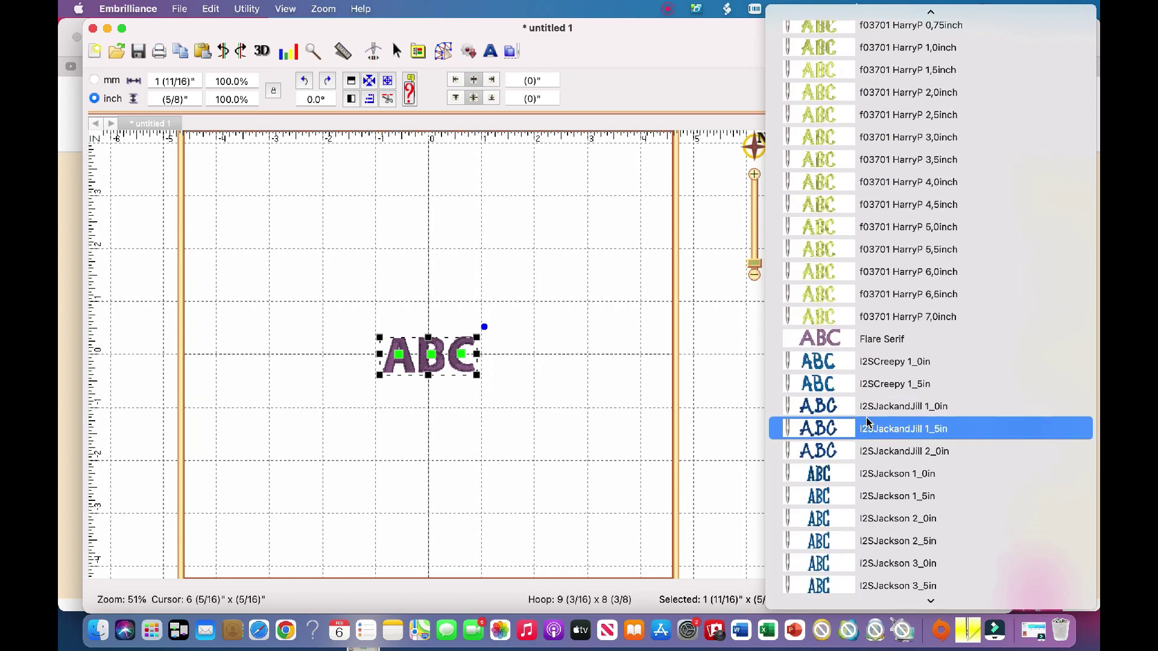
scroll(868, 422, up, 2)
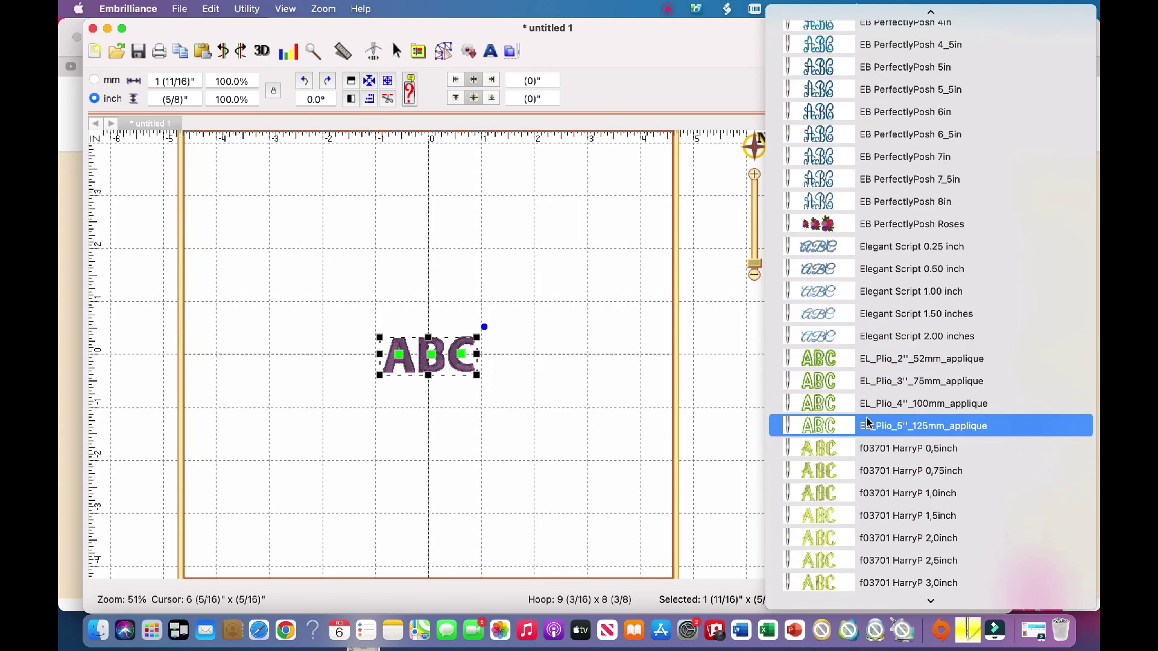
scroll(867, 422, up, 10)
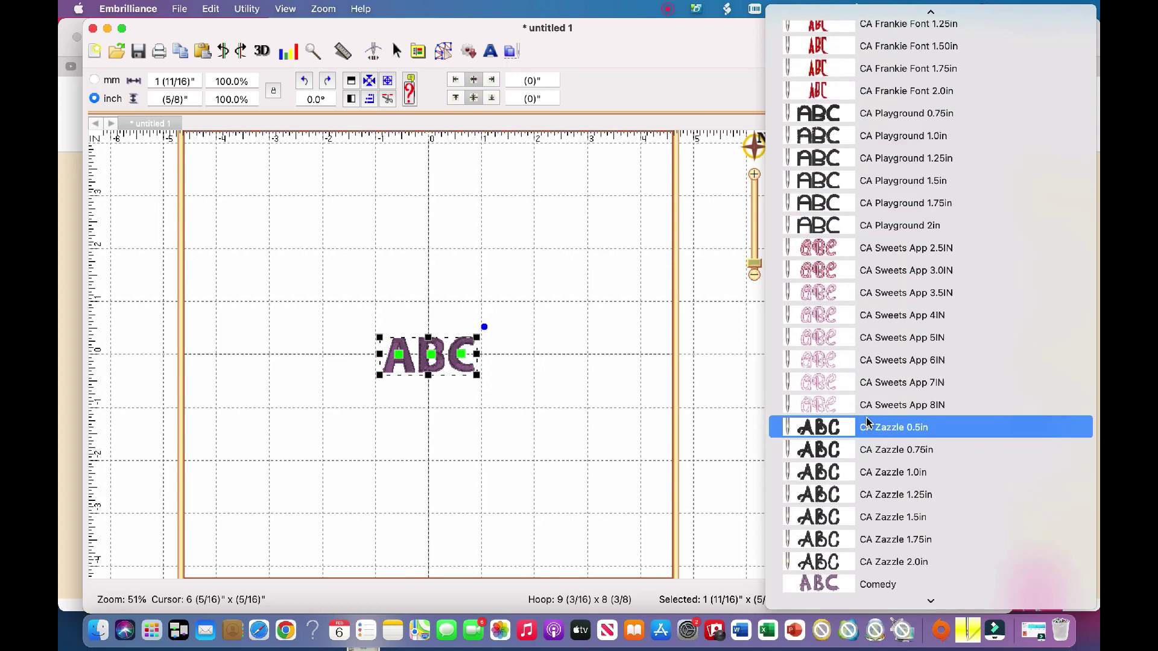
scroll(866, 420, up, 20)
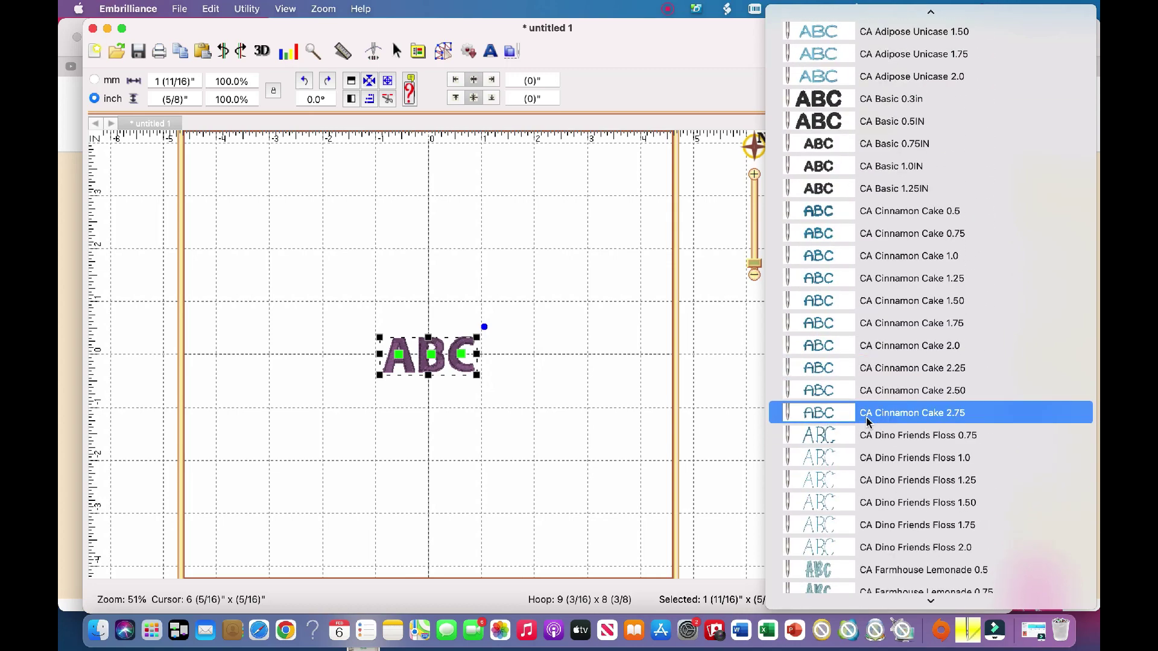
scroll(868, 421, up, 6)
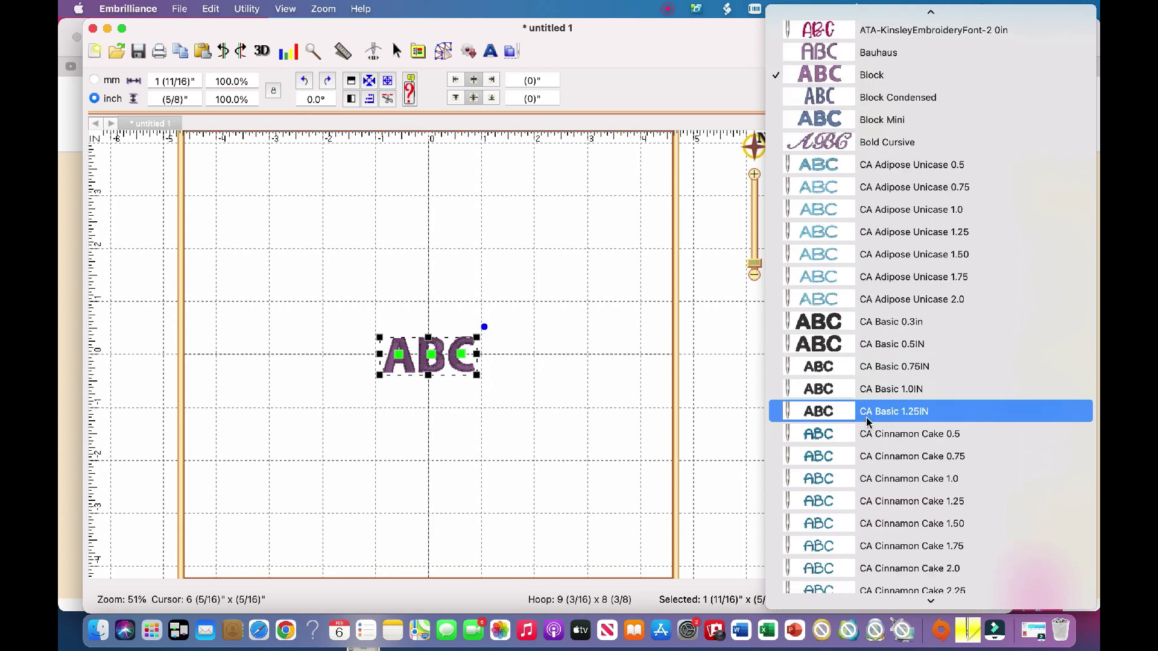
scroll(869, 421, up, 15)
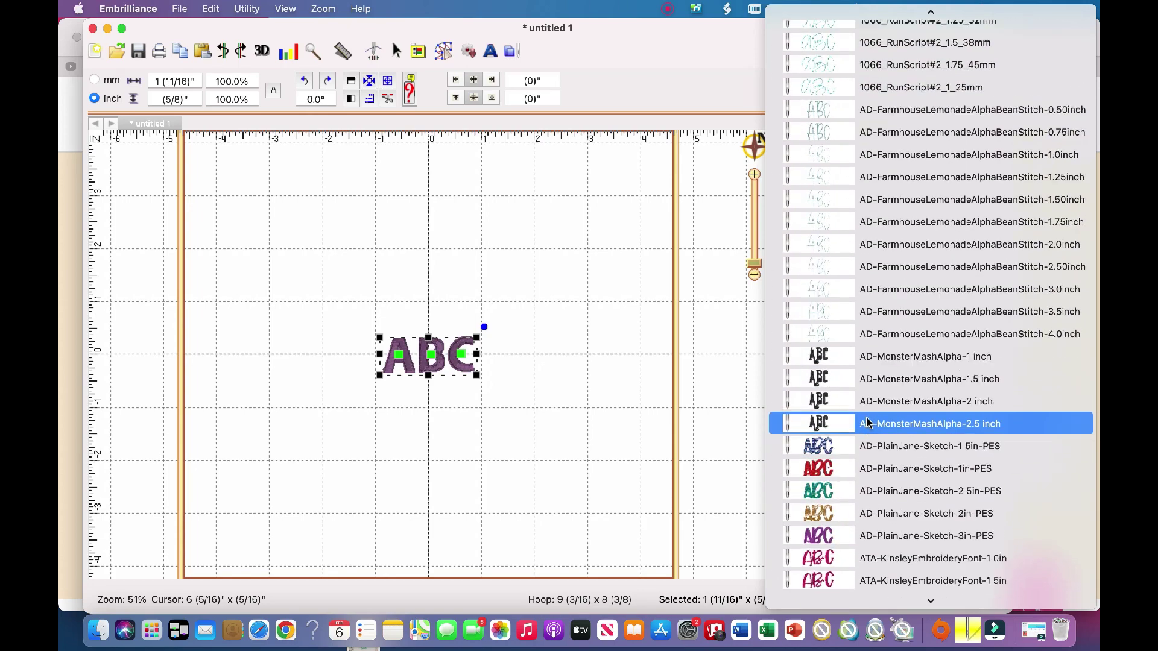
scroll(868, 422, down, 5)
scroll(869, 421, up, 10)
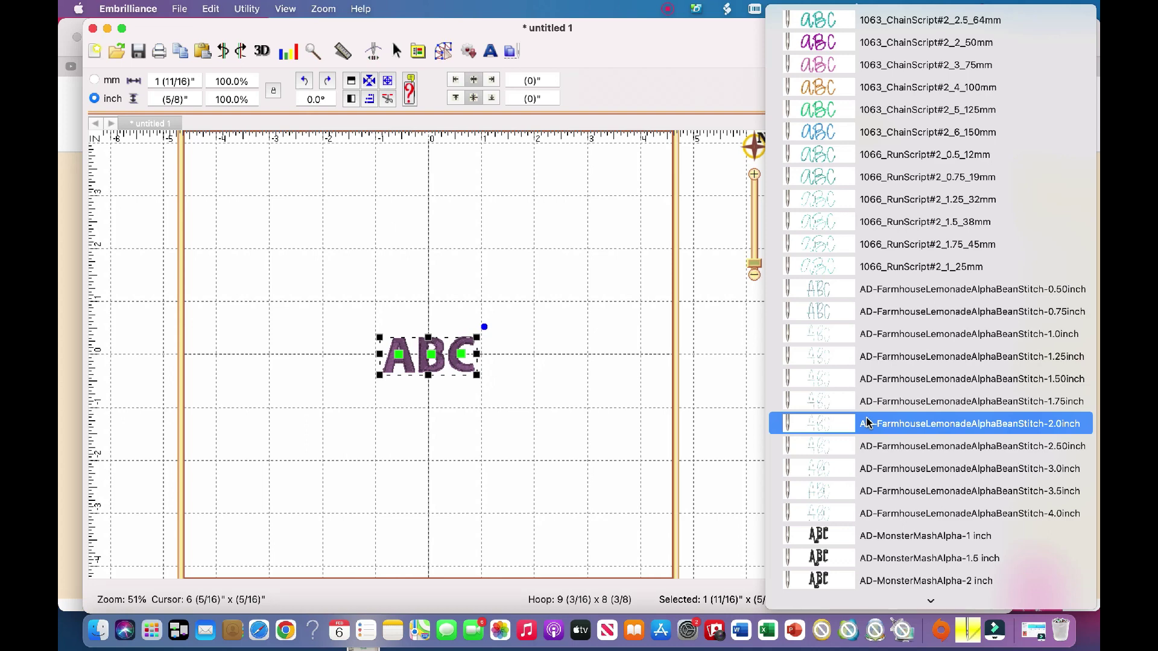
- Apply the 1063_ChainScript#2_2_50mm font and change the text to 'Lucky'
click(879, 41)
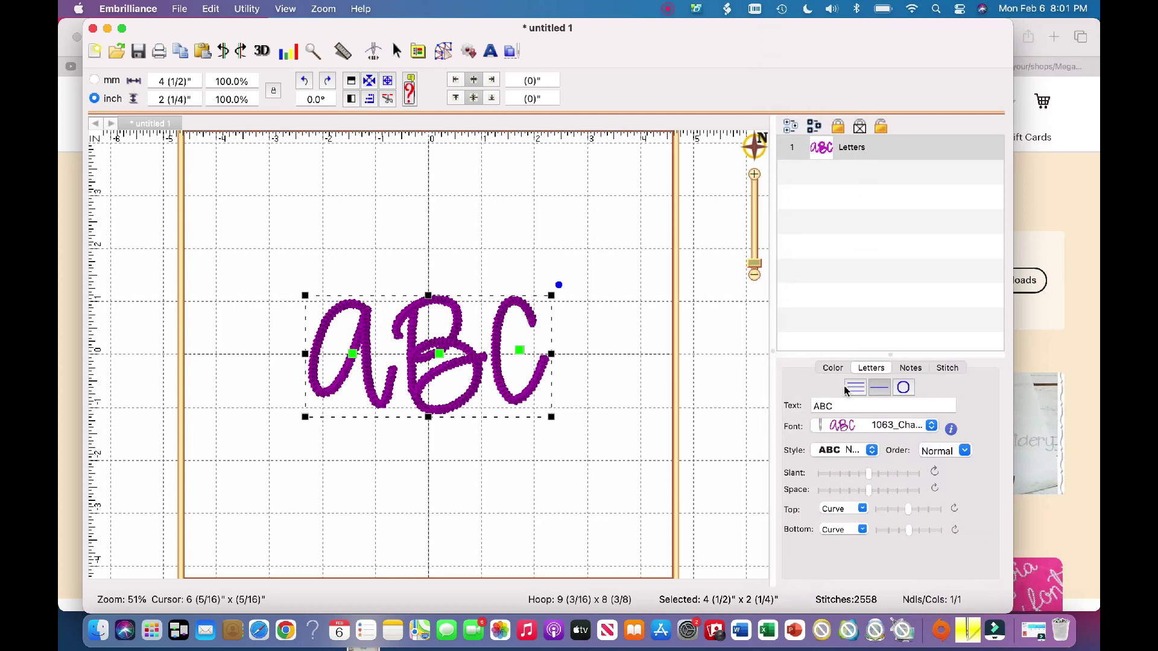
double_click(841, 405)
text(L)
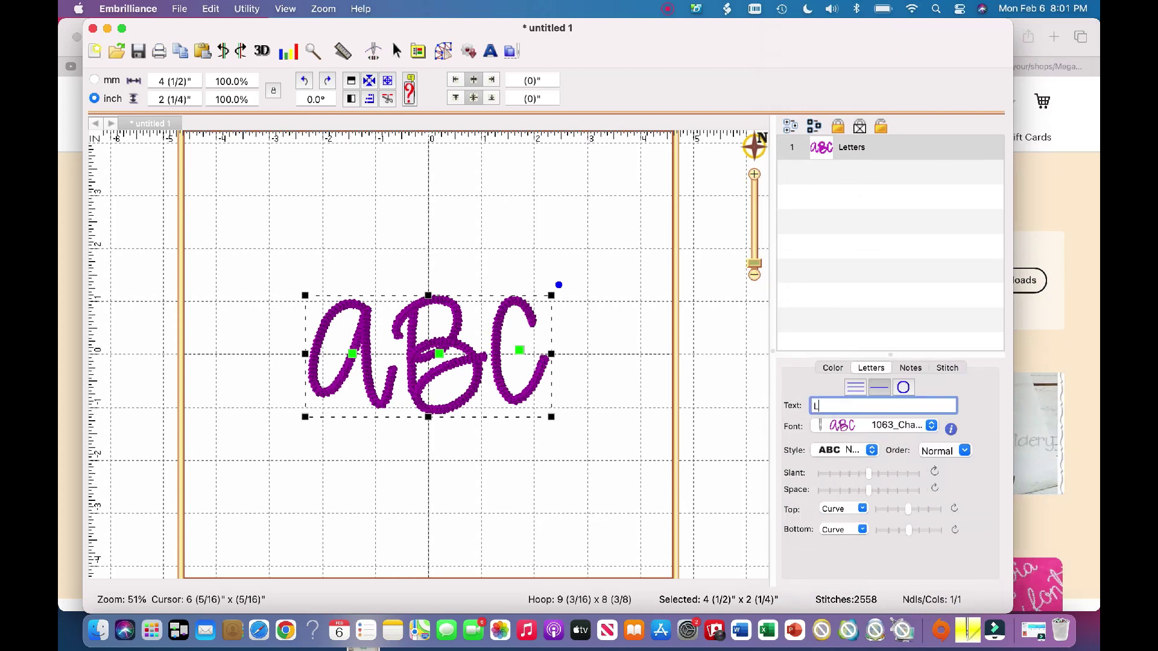
text(ucky)
key(Return)
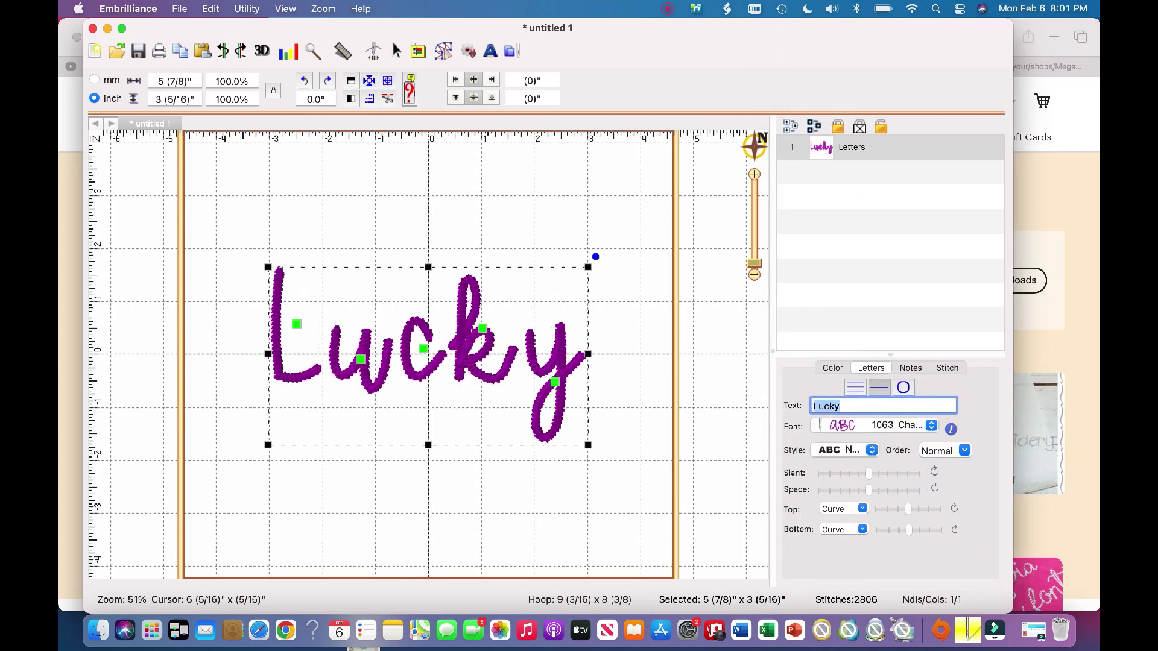
- Try the 150mm size, then settle on 1063_ChainScript#2_4_100mm, about 10 3/4" wide
click(905, 425)
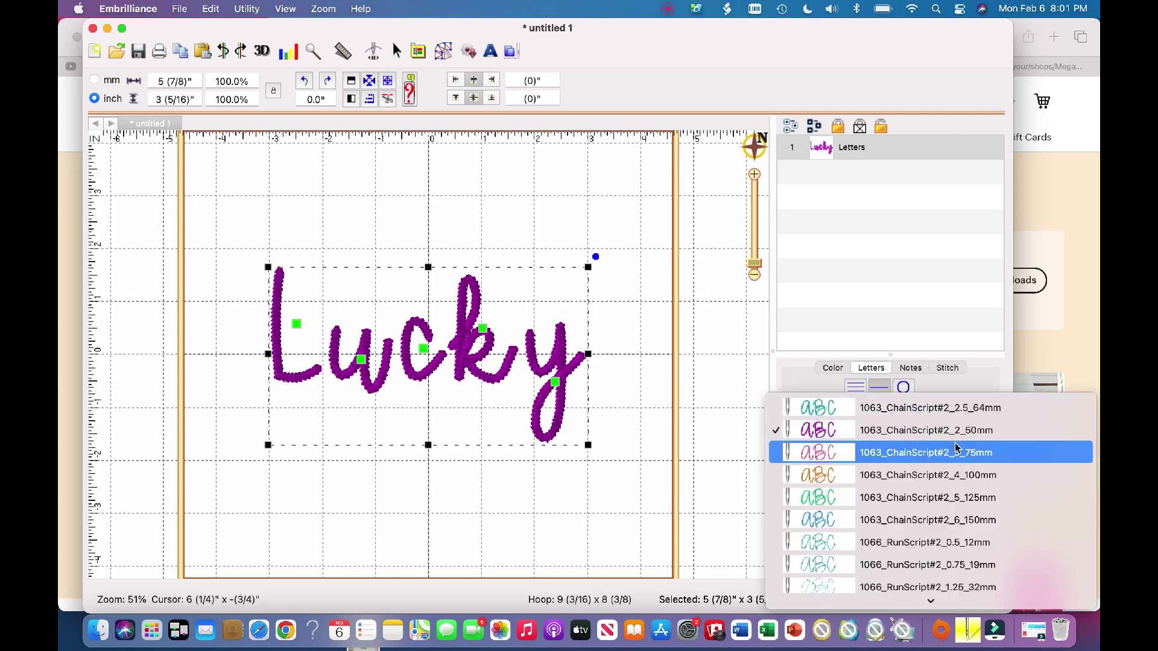
scroll(957, 447, down, 2)
scroll(958, 448, down, 1)
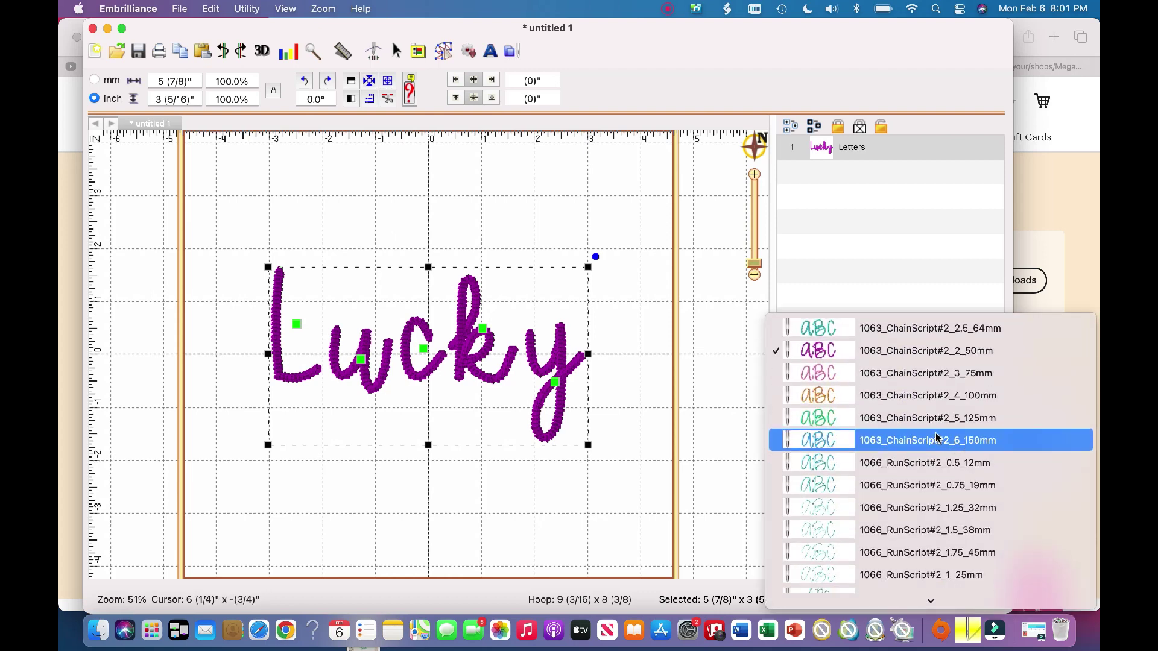
click(940, 440)
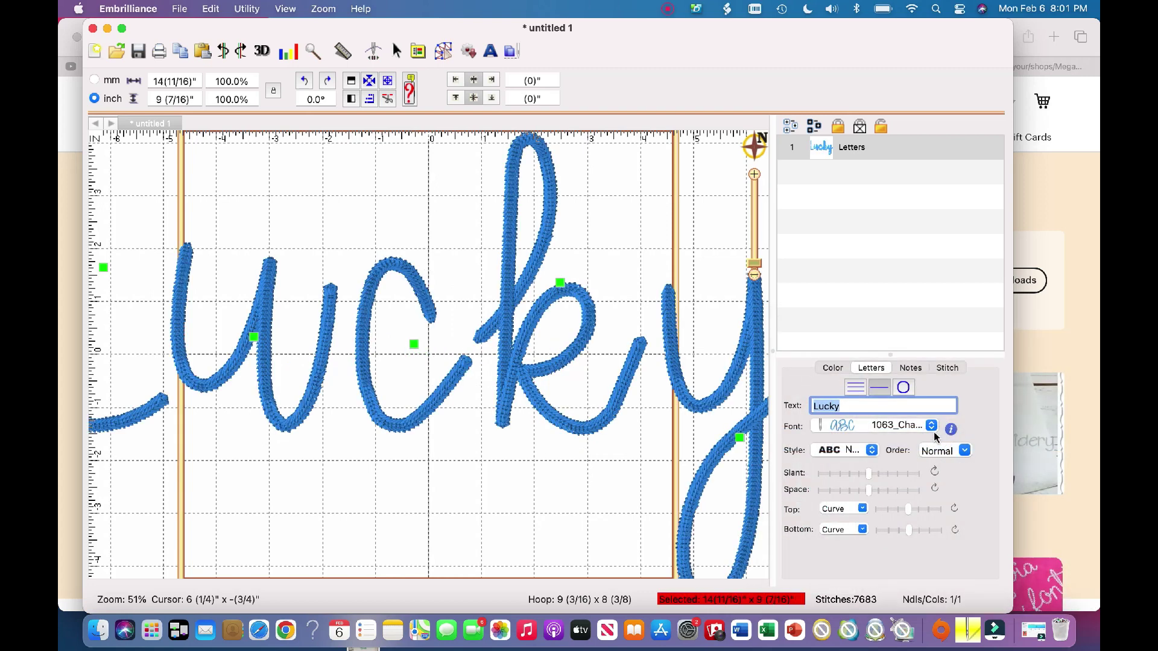
click(893, 425)
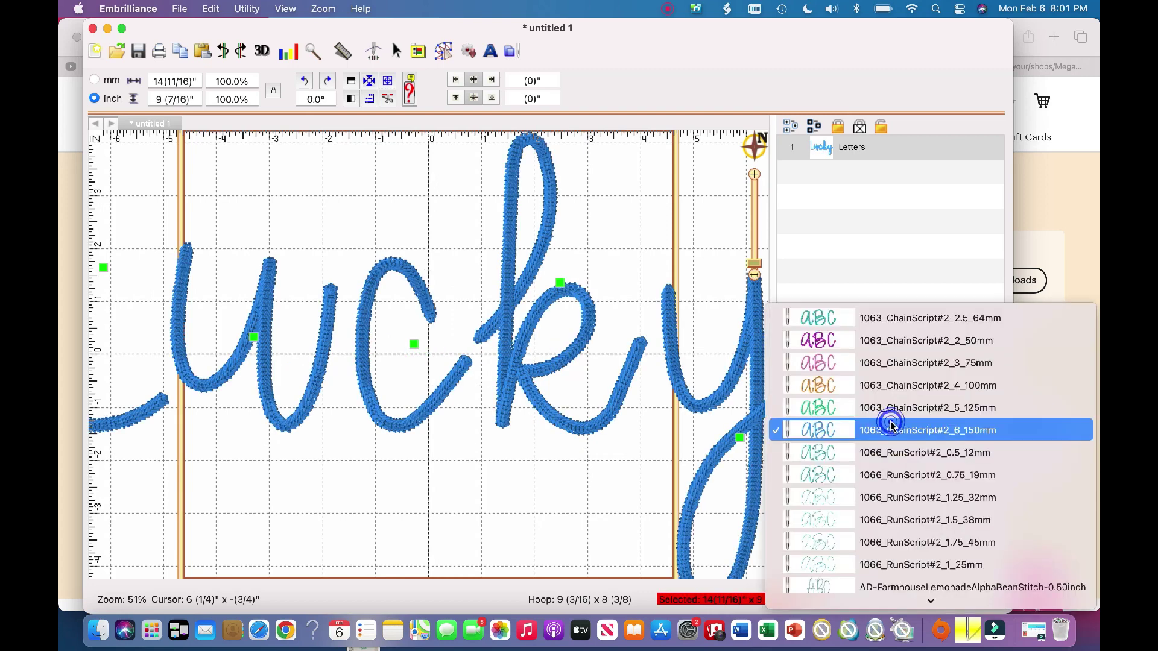
click(893, 385)
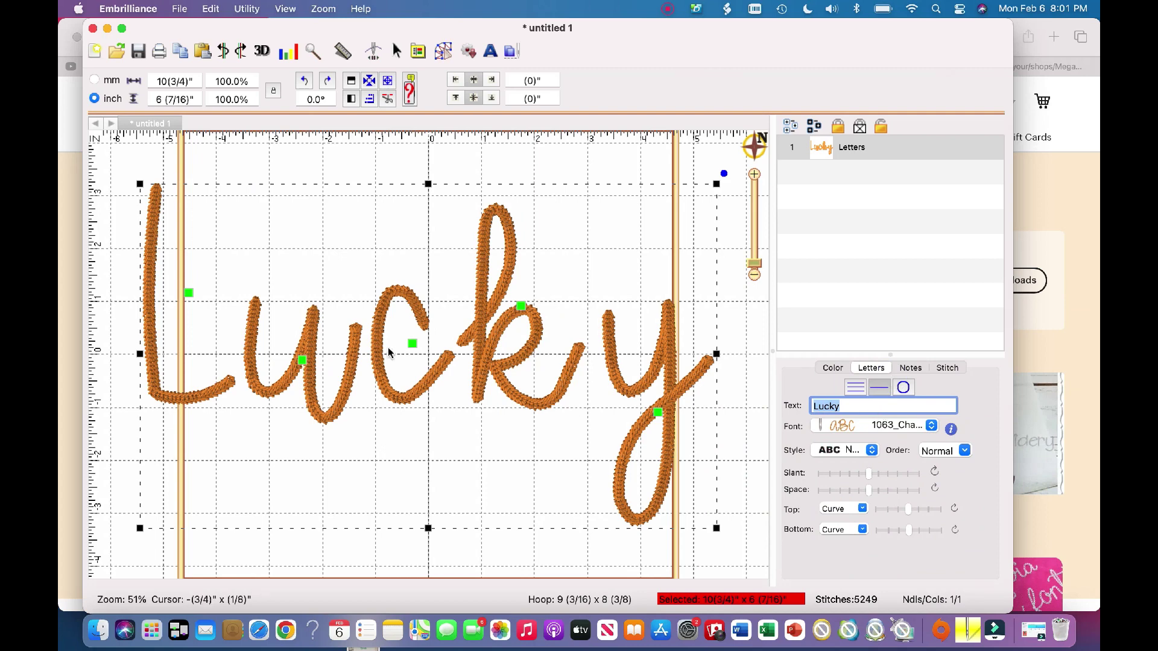
- Deselect the 'Lucky' lettering to view the 12 Orange, 5249-stitch design alone
click(737, 251)
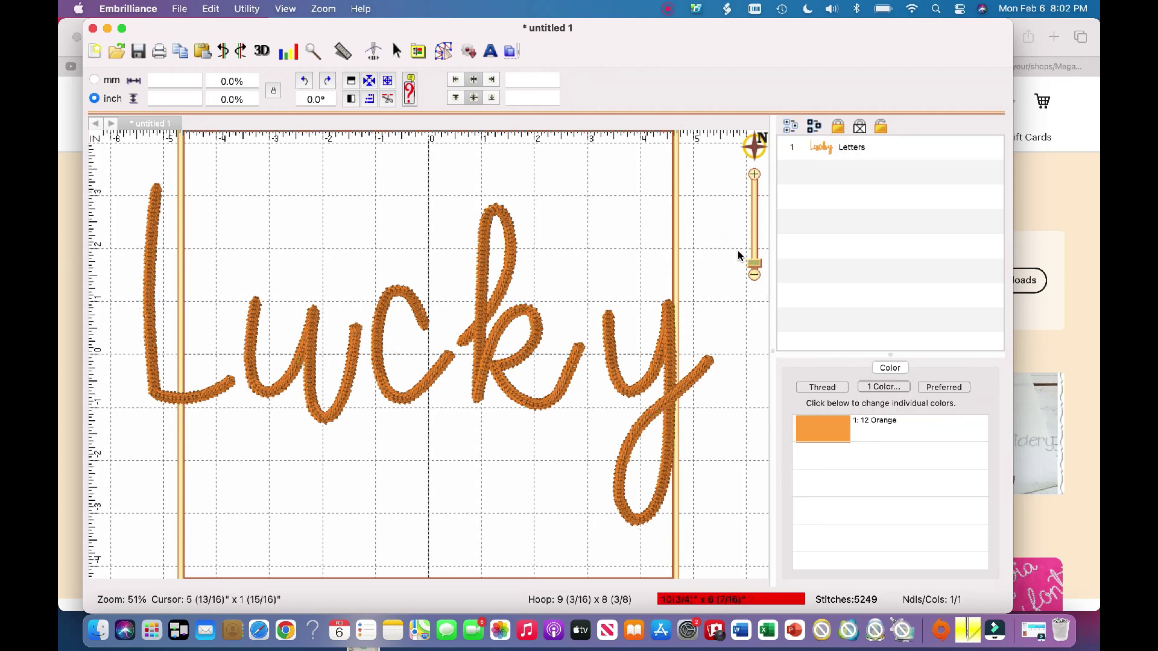